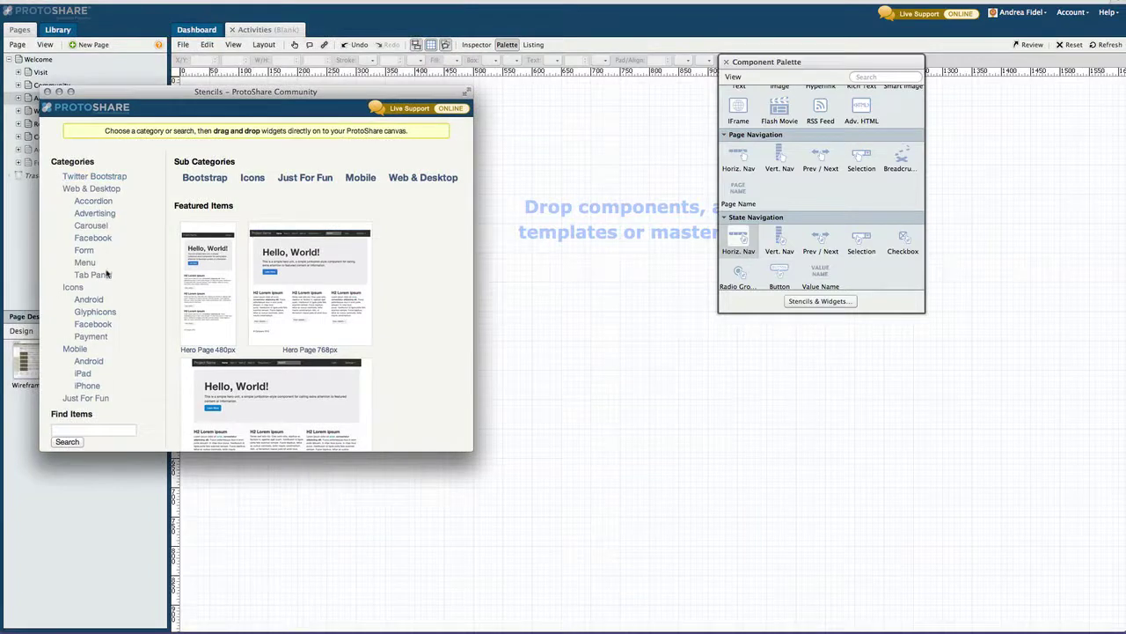
Review the Tab Panel stencils in the community collection, then close the stencil window.
left_click(93, 274)
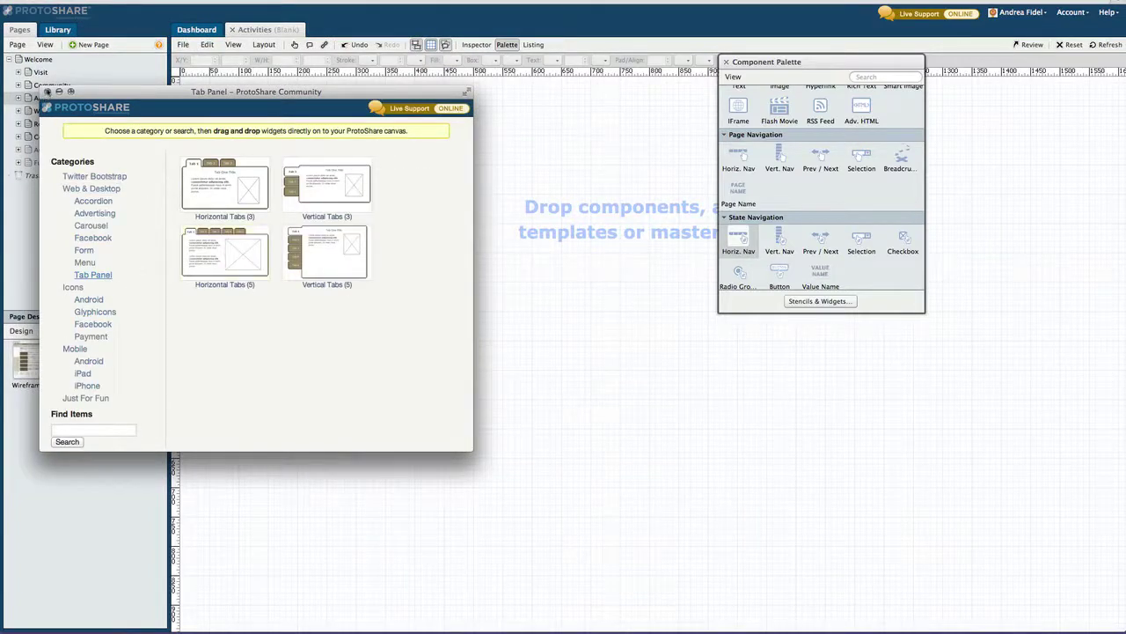
left_click(47, 92)
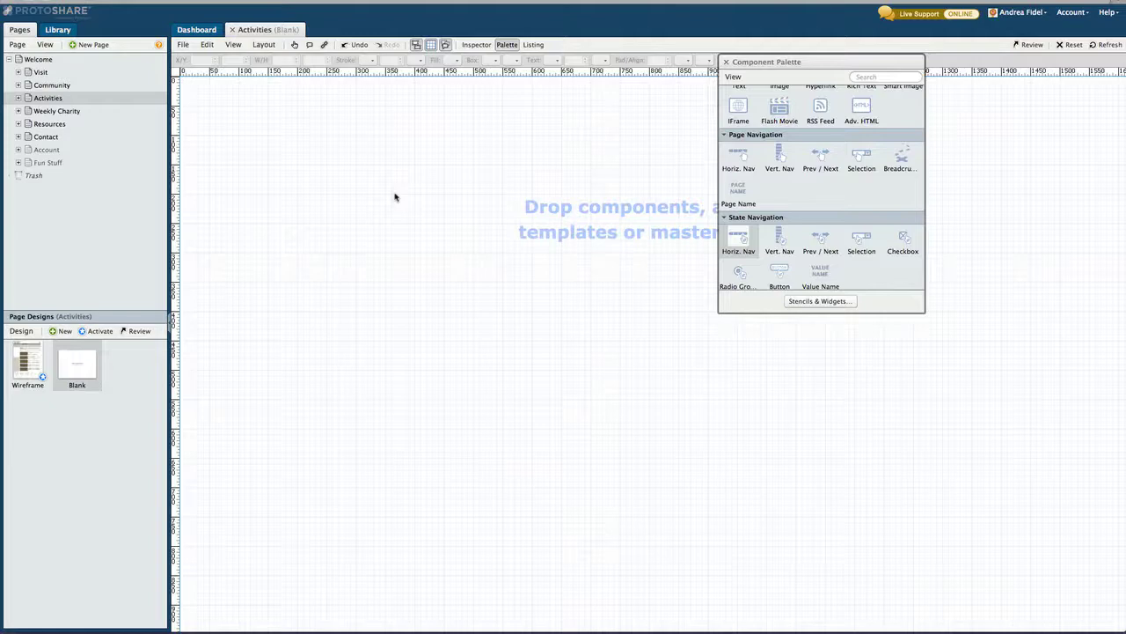
Place a horizontal state navigation component at about X 65, Y 120 on the blank Activities page and show its properties.
scroll(743, 187, "down", 1)
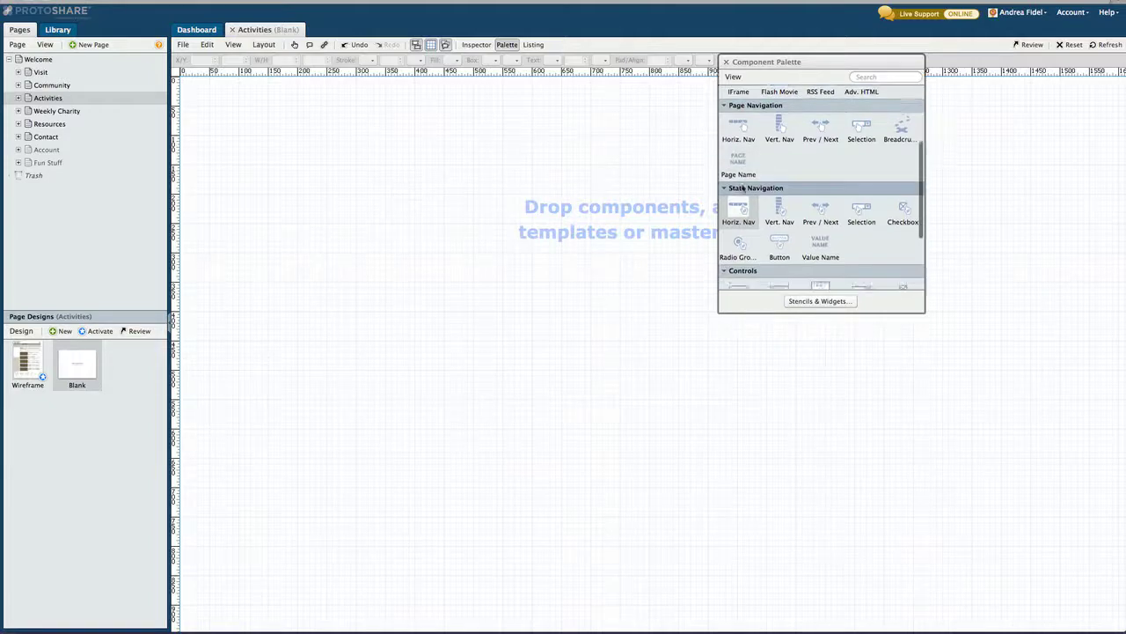
left_click_drag(743, 208, 289, 157)
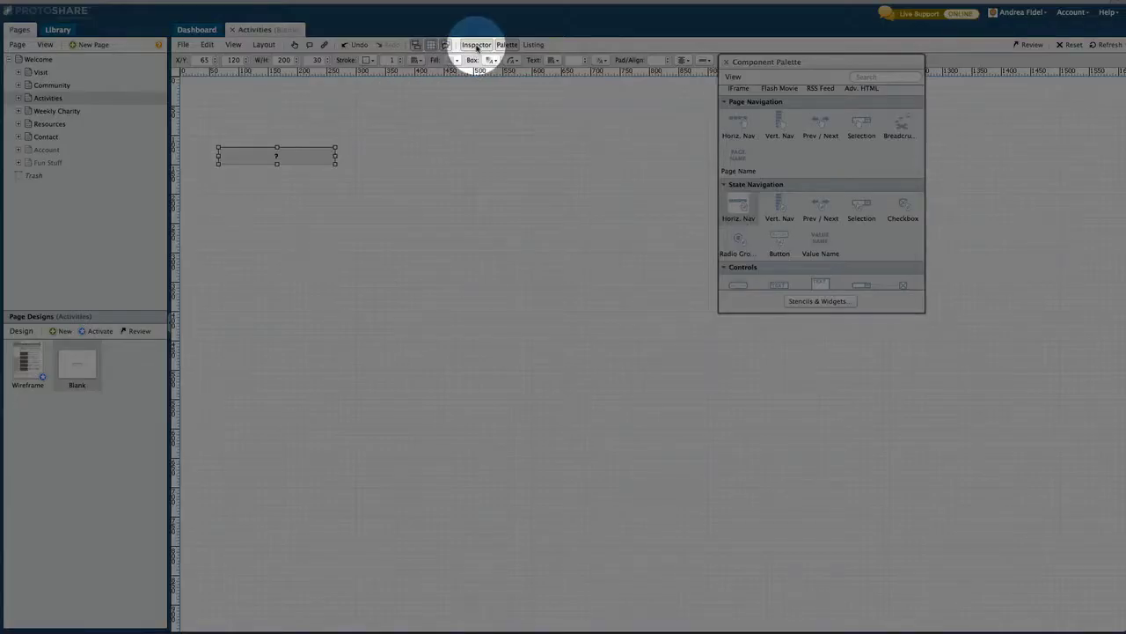
left_click(476, 45)
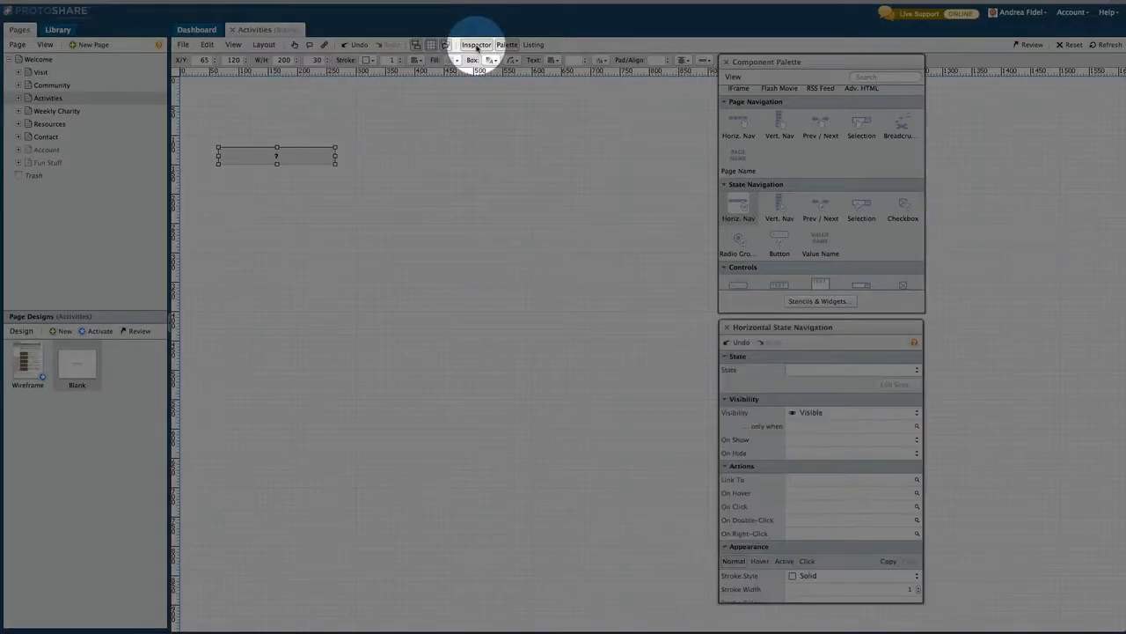
Create a new state named Offerings for the navigation, keeping the values First, Second and Third.
left_click(822, 370)
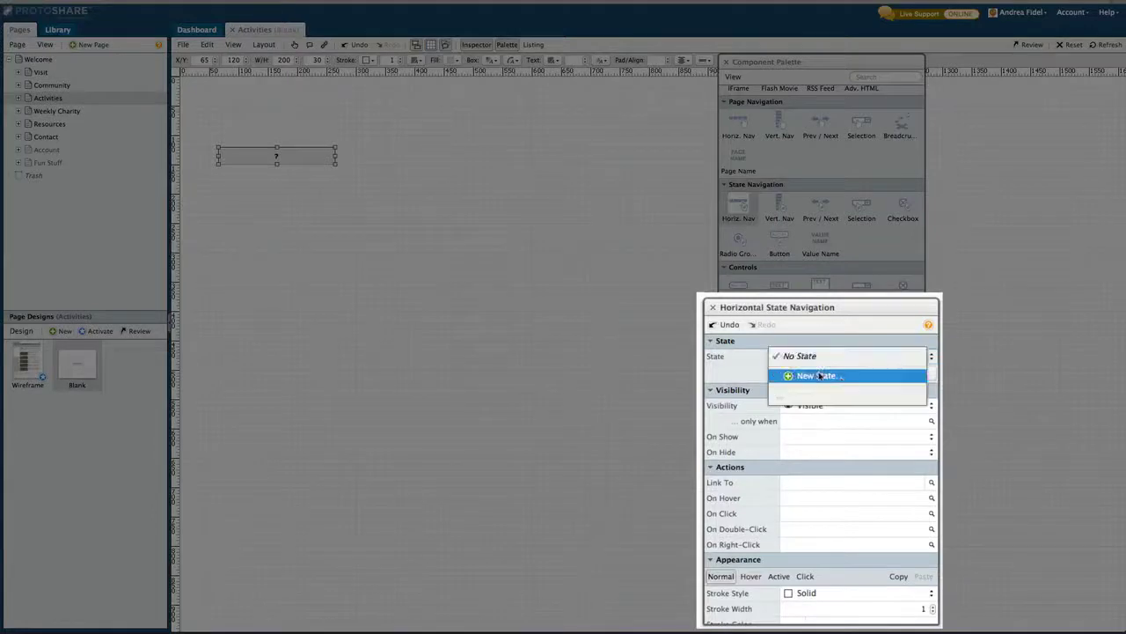
left_click(818, 375)
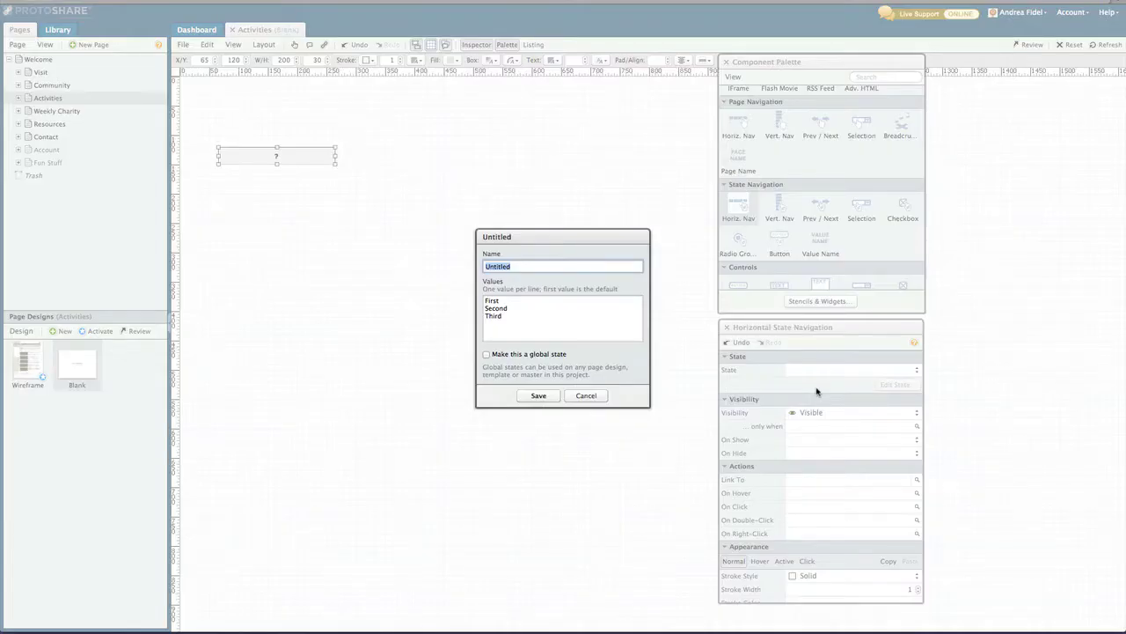
type("Offerings")
left_click(501, 301)
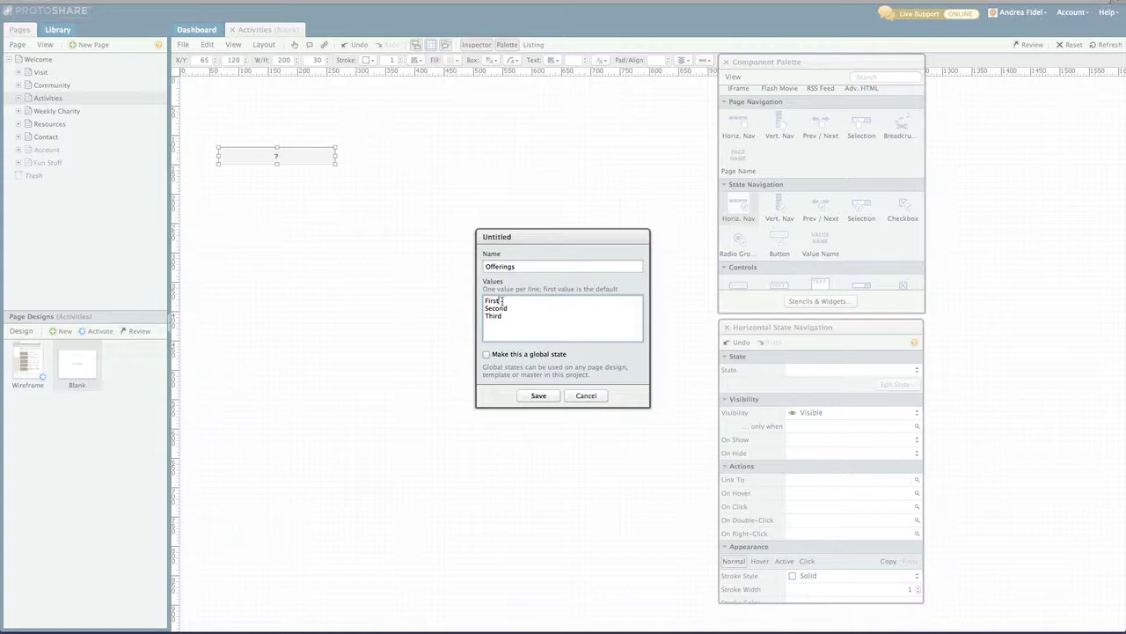
left_click(539, 396)
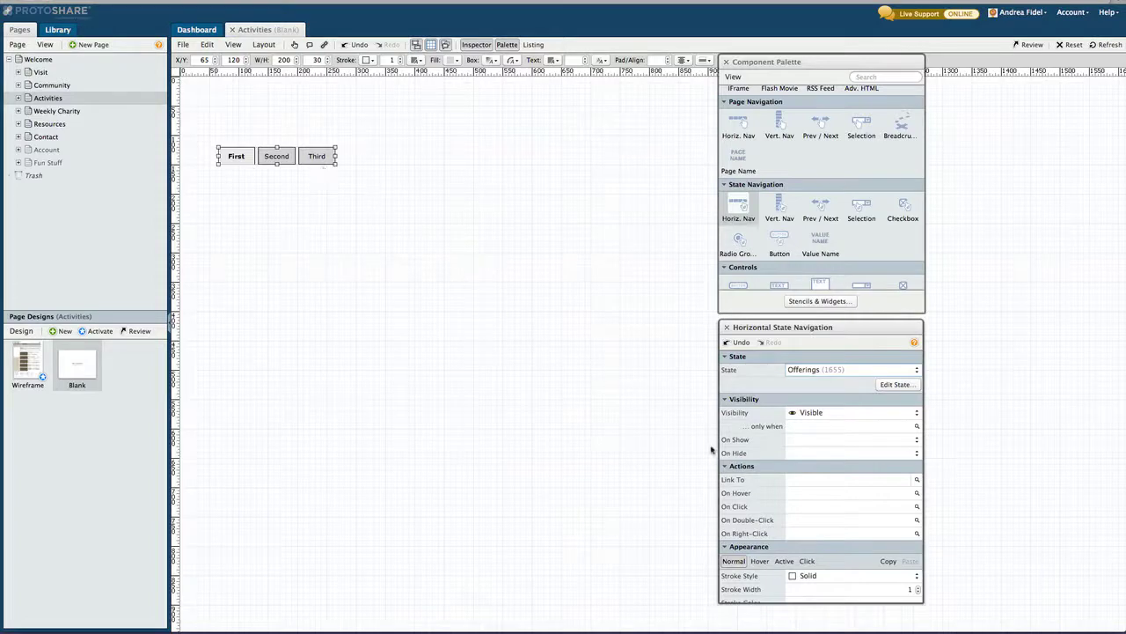
Set the navigation's normal stroke width to 3 and its stroke color to brown #6B5F47.
scroll(762, 470, "down", 3)
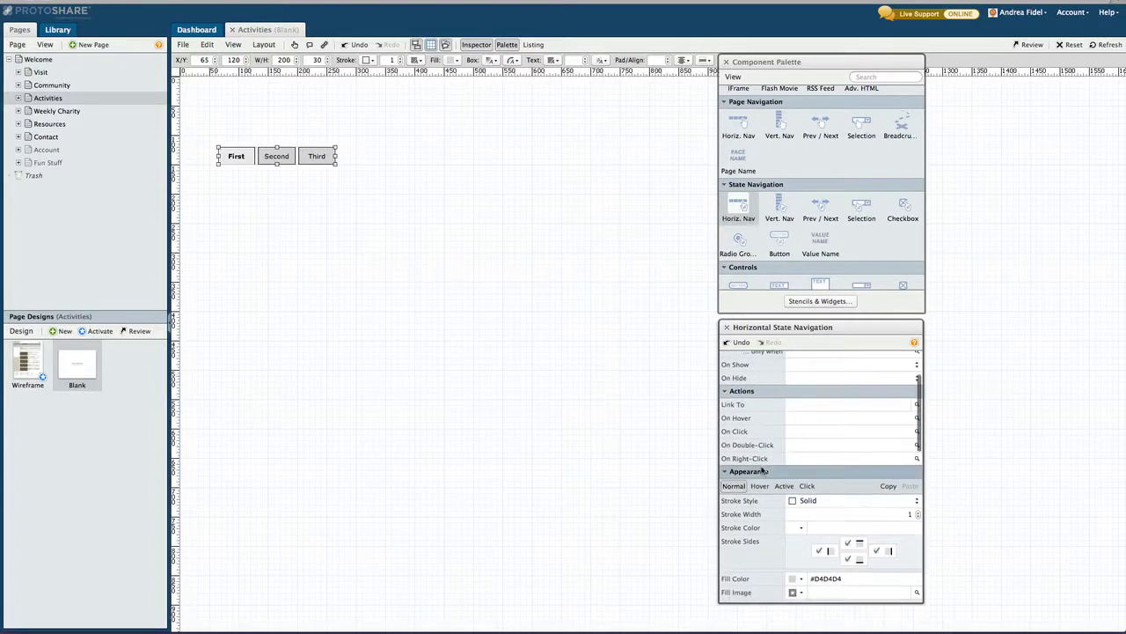
scroll(762, 471, "down", 3)
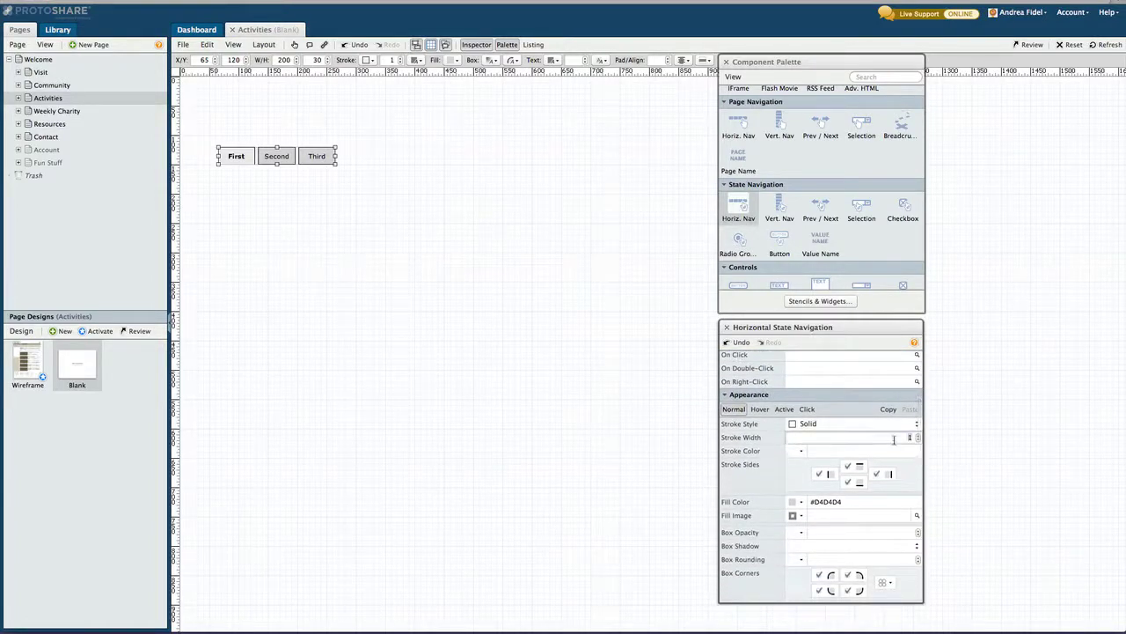
left_click(918, 434)
left_click(918, 435)
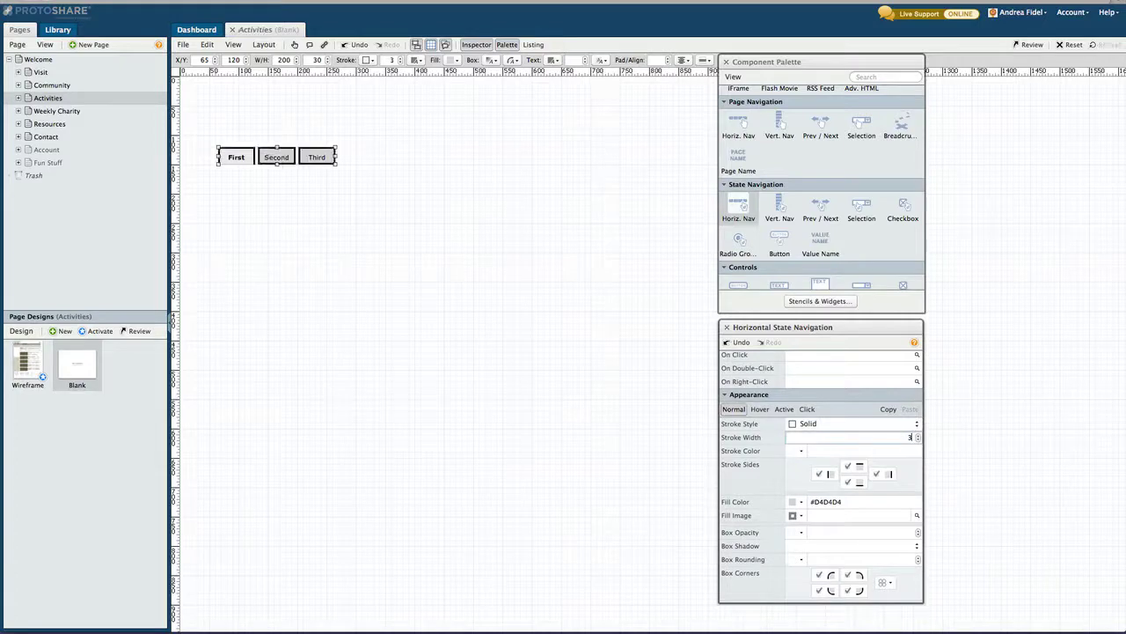
left_click(799, 450)
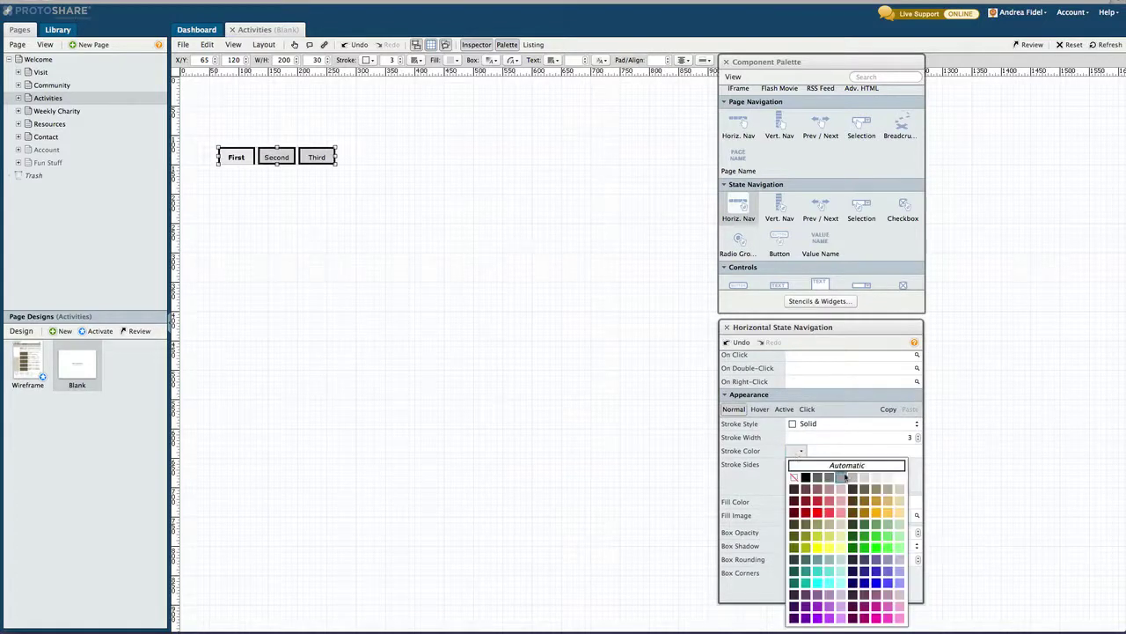
left_click(866, 489)
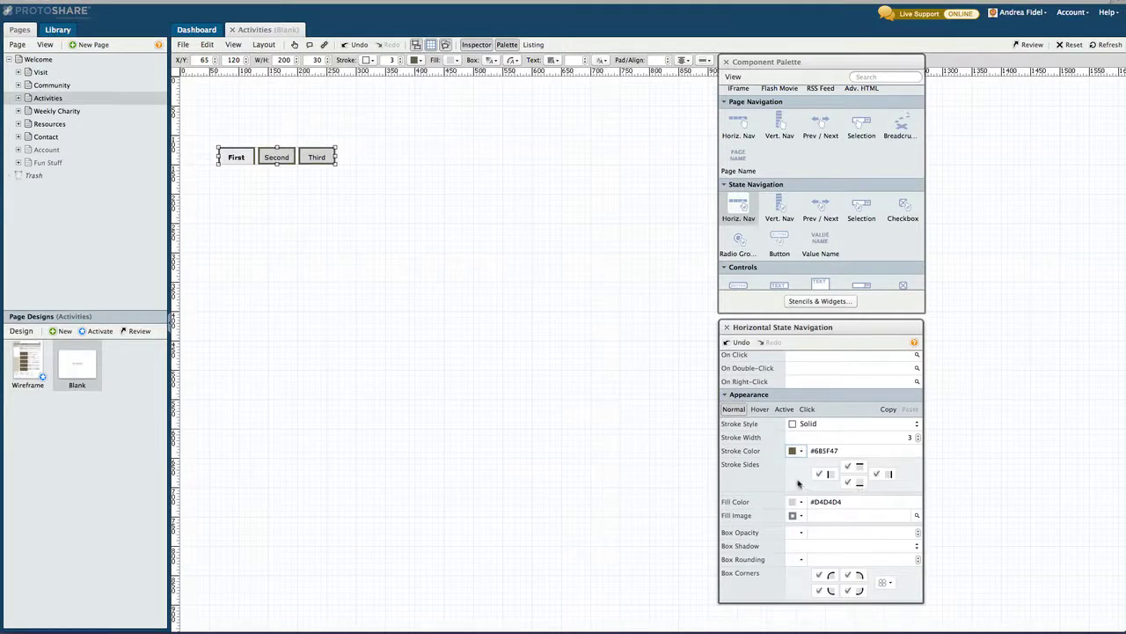
Set the navigation's normal fill color to tan #B7AB93.
scroll(798, 483, "down", 3)
scroll(798, 483, "down", 2)
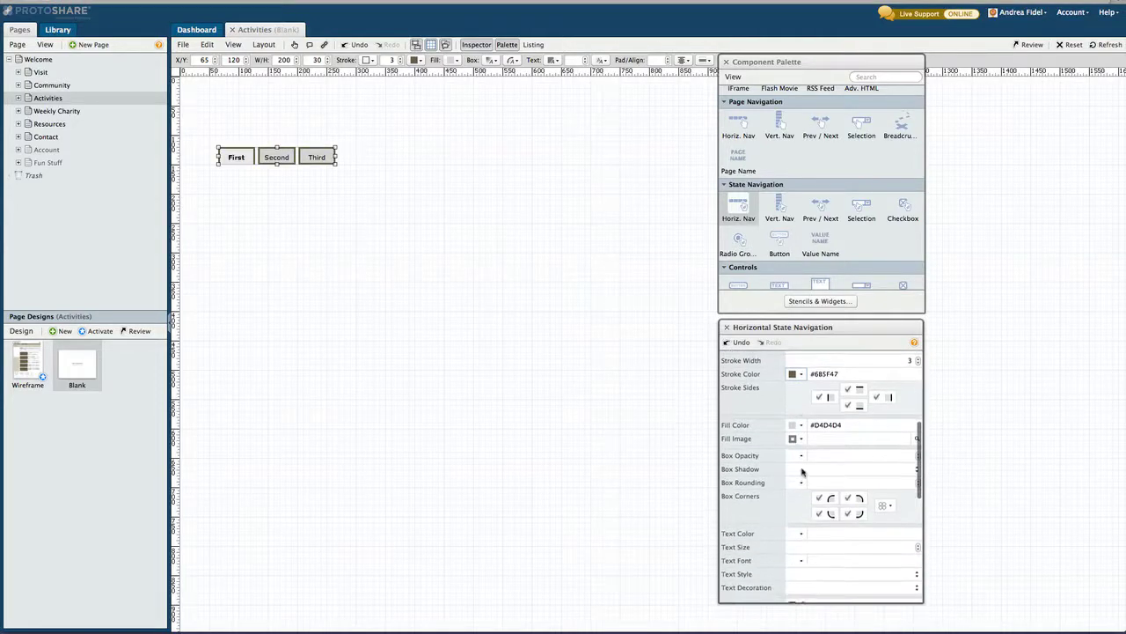
left_click(801, 425)
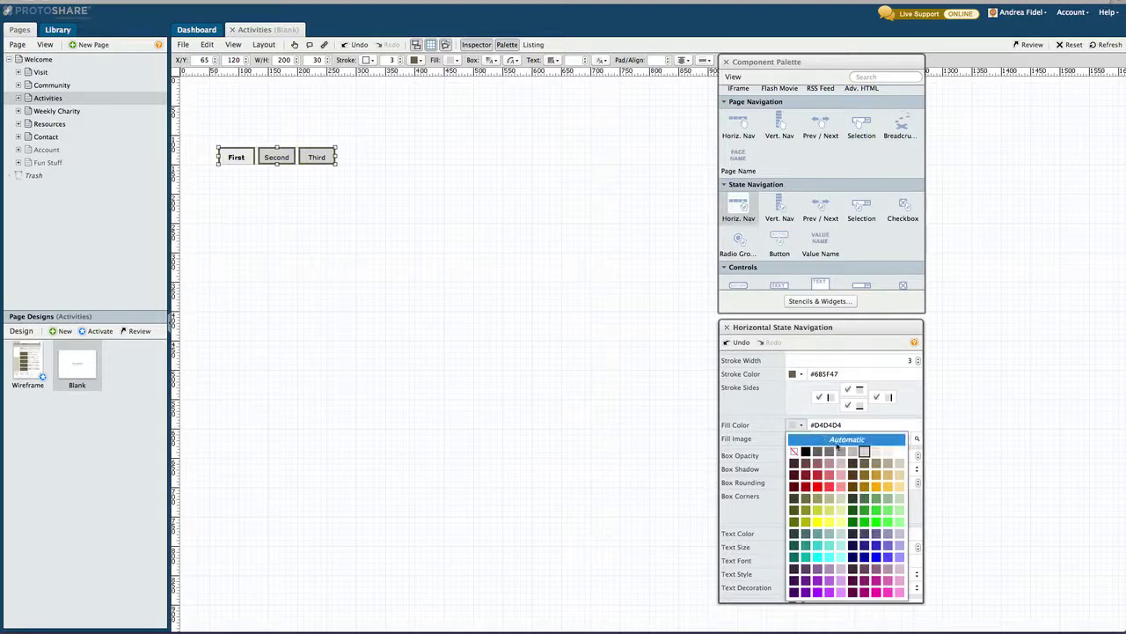
left_click(886, 464)
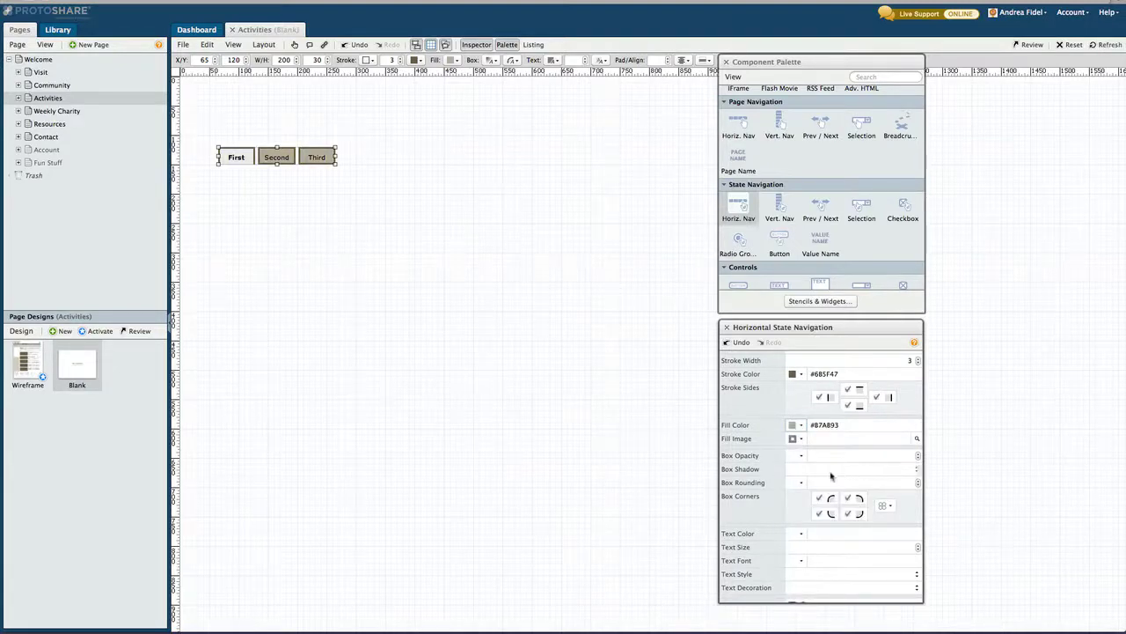
Apply box rounding of 10 to the navigation tabs and limit it to the two upper corners.
left_click(801, 482)
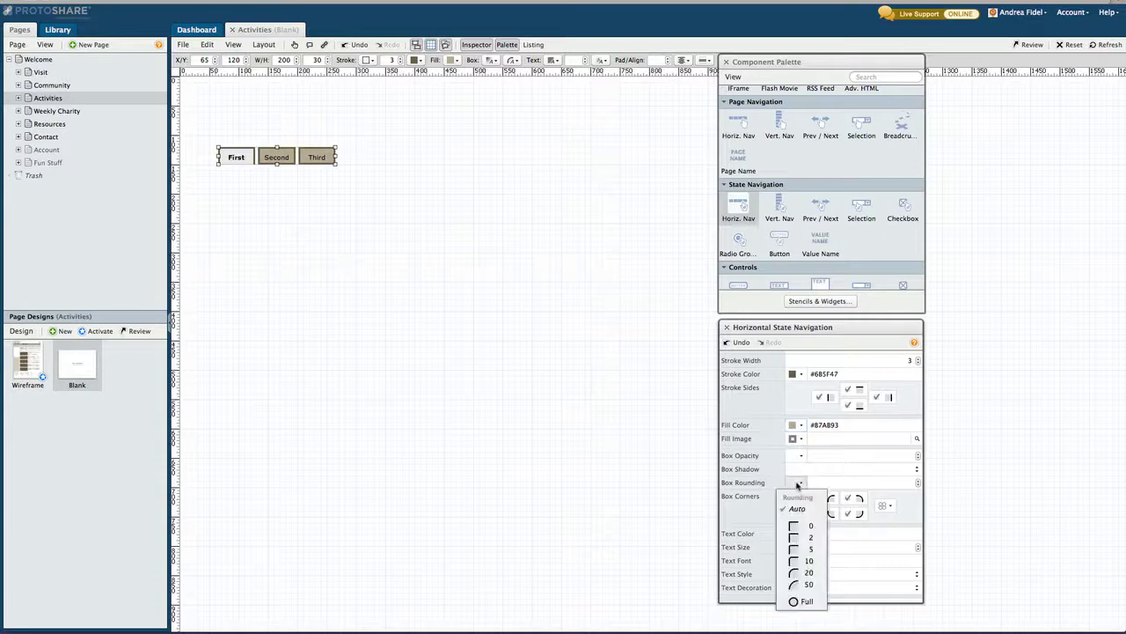
left_click(800, 560)
left_click(821, 517)
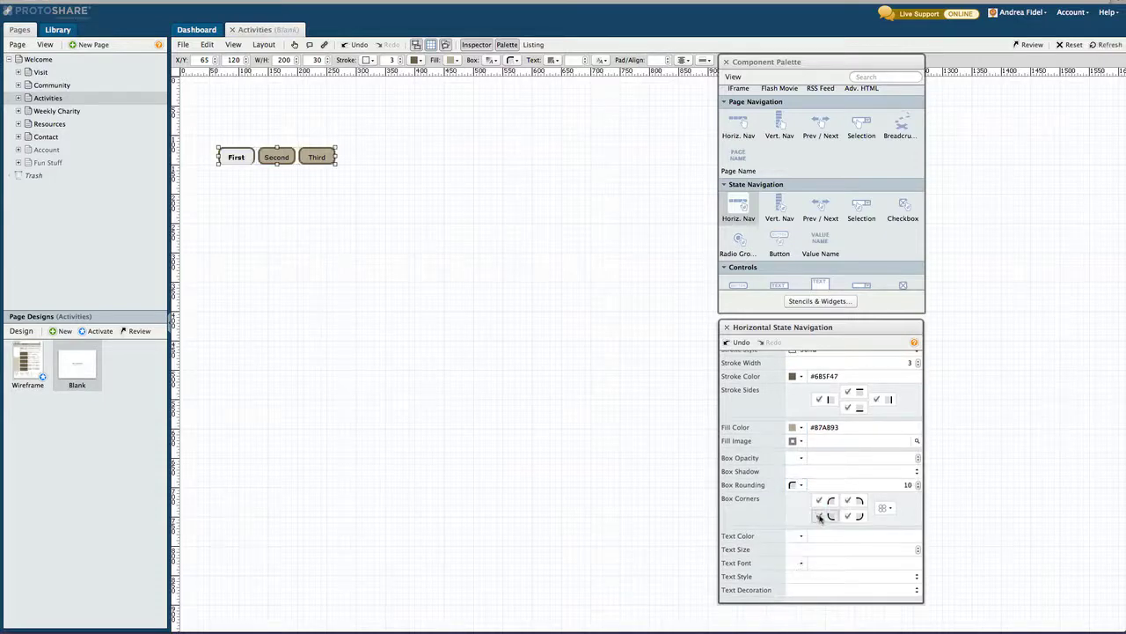
left_click(848, 517)
Set the navigation's text color to #3D3D28 and its text size to 18.
scroll(849, 517, "down", 3)
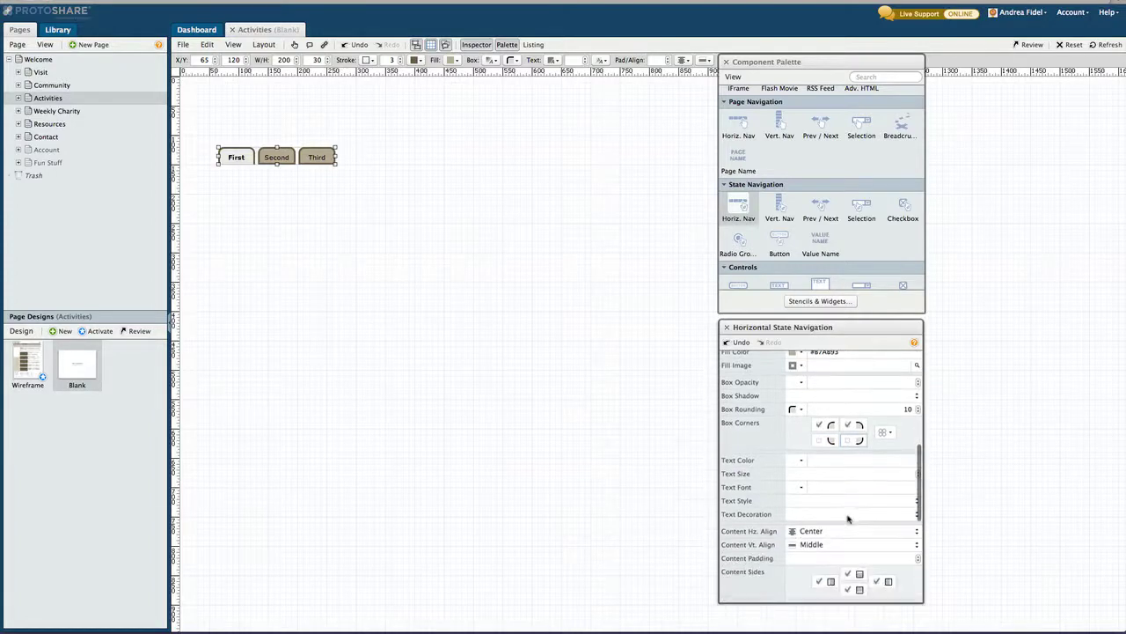
left_click(800, 461)
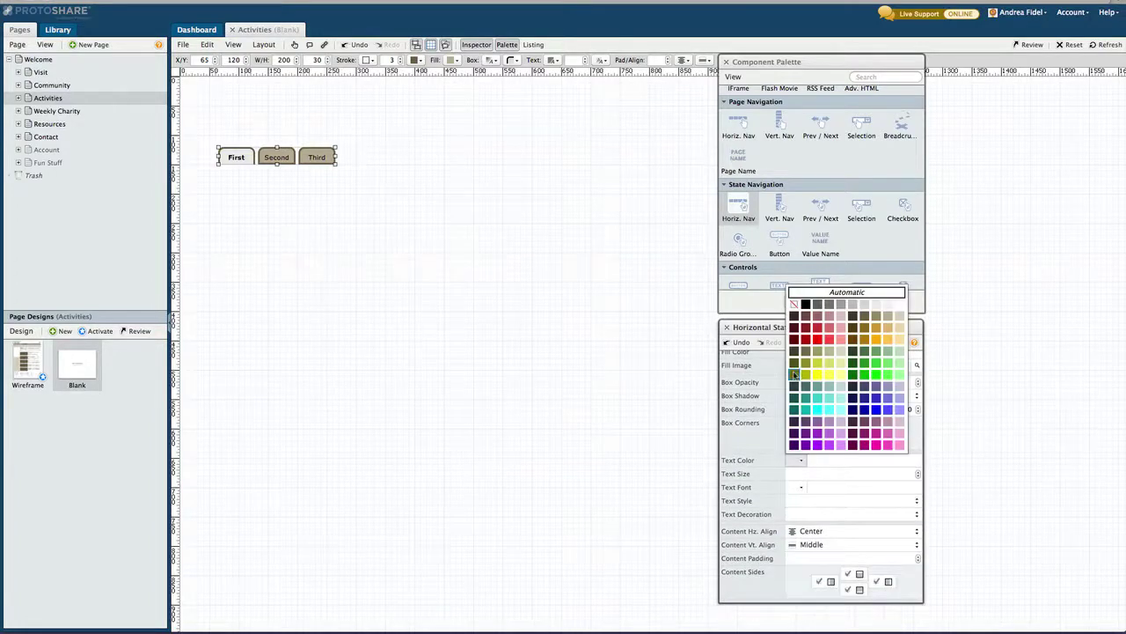
left_click(794, 356)
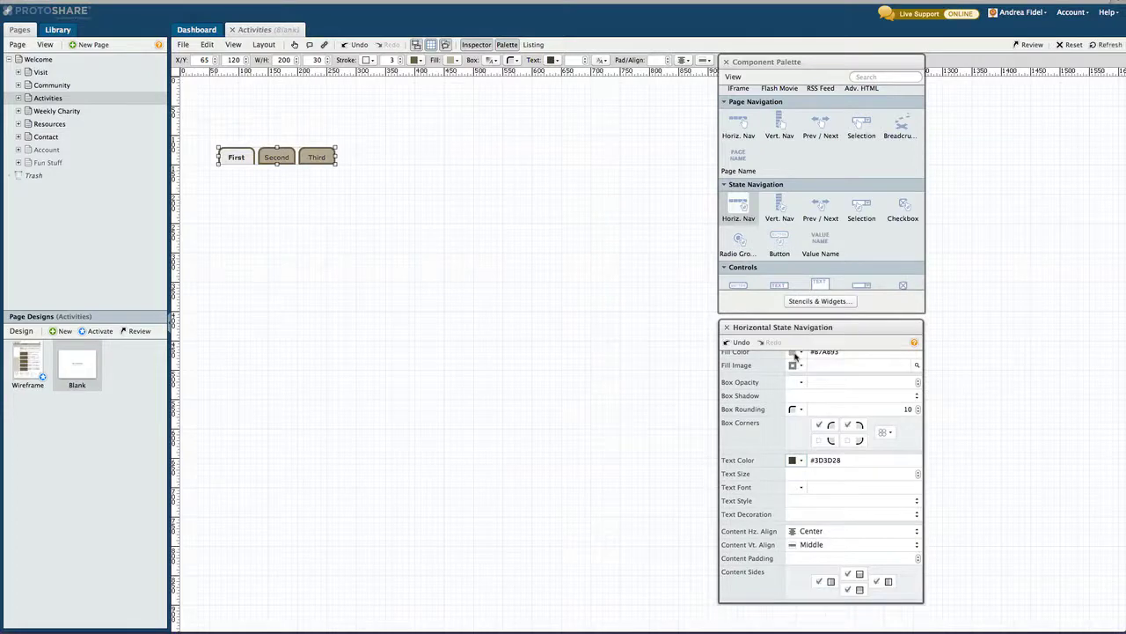
left_click(798, 475)
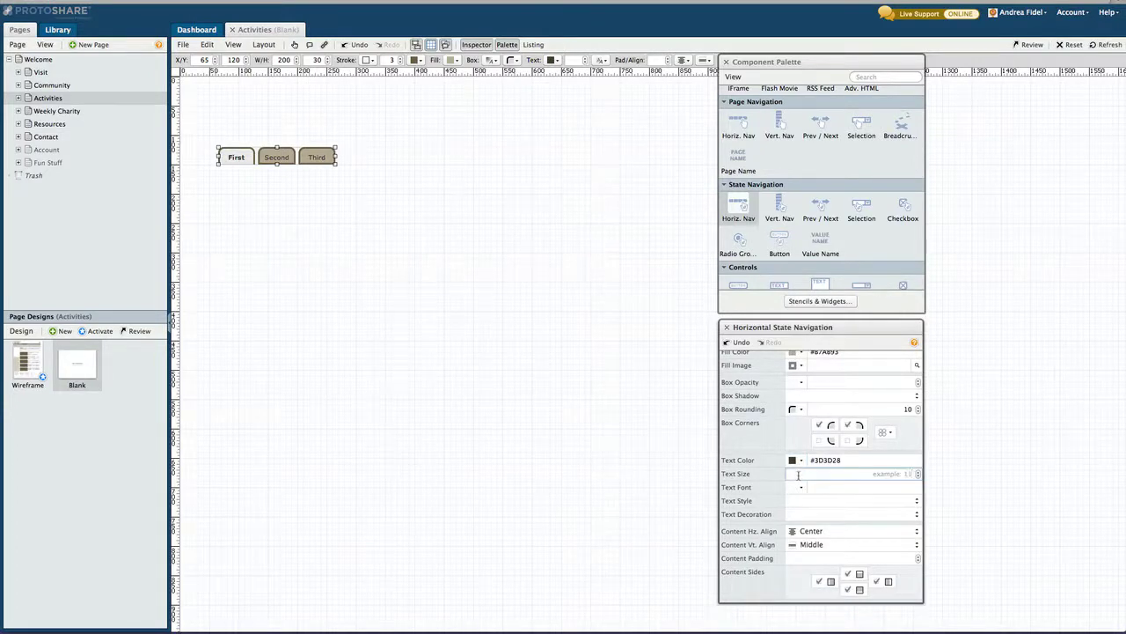
type("18")
key("Return")
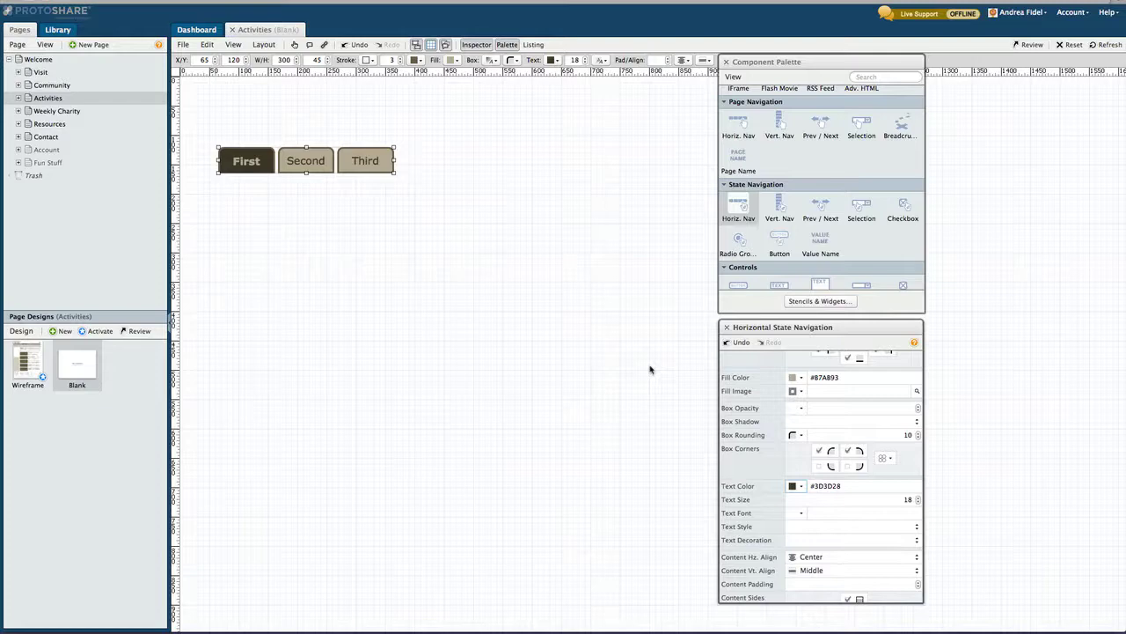
Add a container directly beneath the tabs at about X 15, Y 160 and resize it to about 515 by 265.
scroll(824, 208, "up", 4)
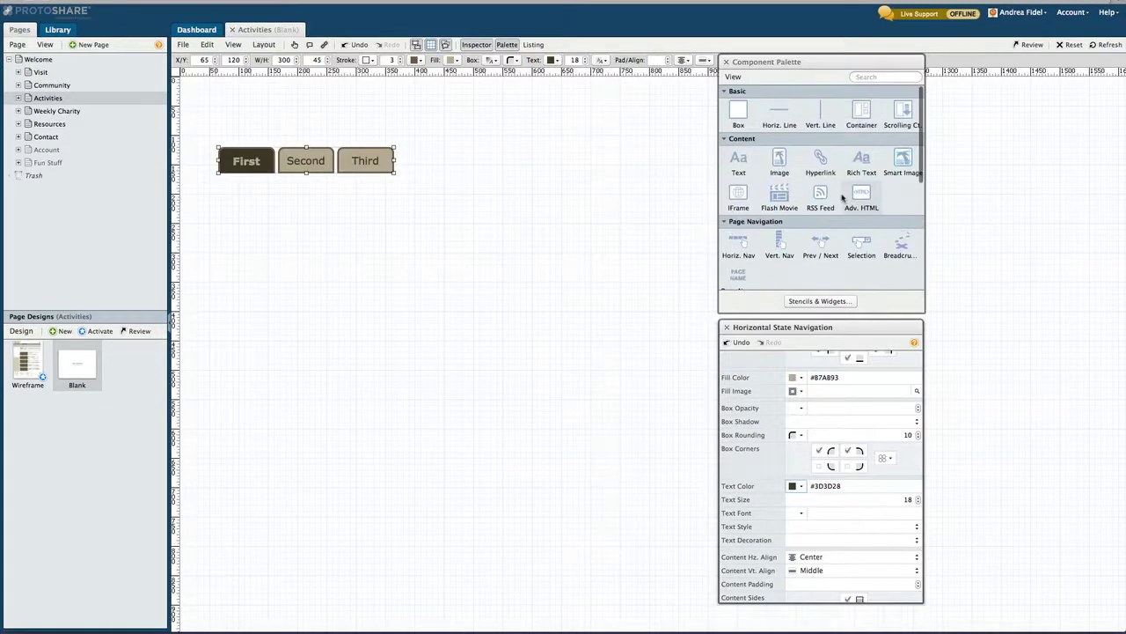
left_click_drag(838, 127, 270, 239)
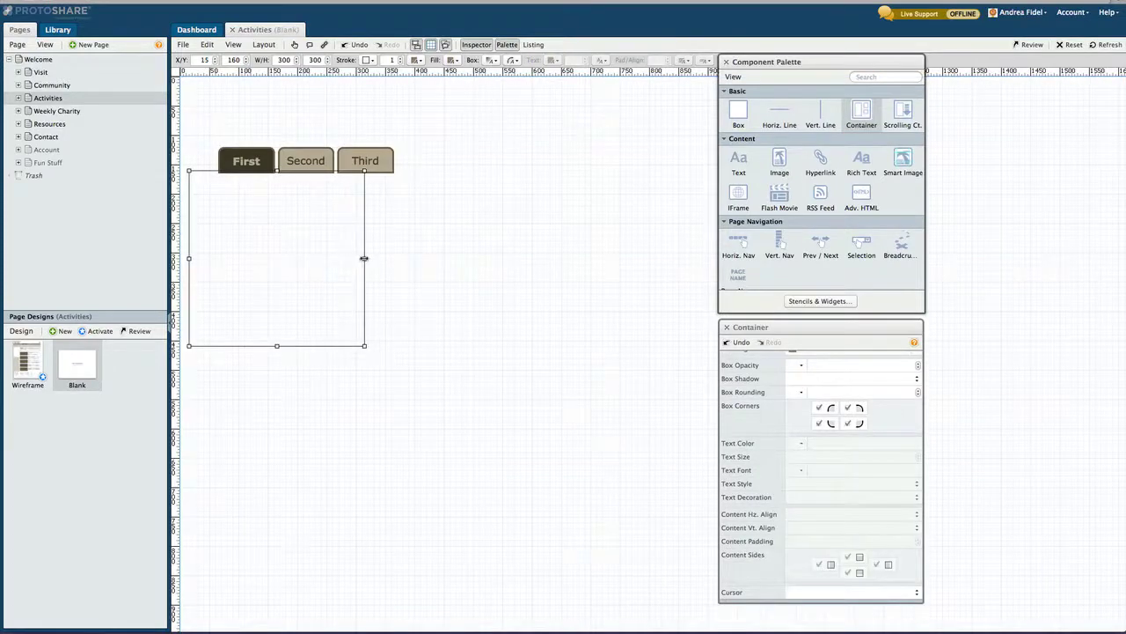
left_click_drag(364, 258, 490, 262)
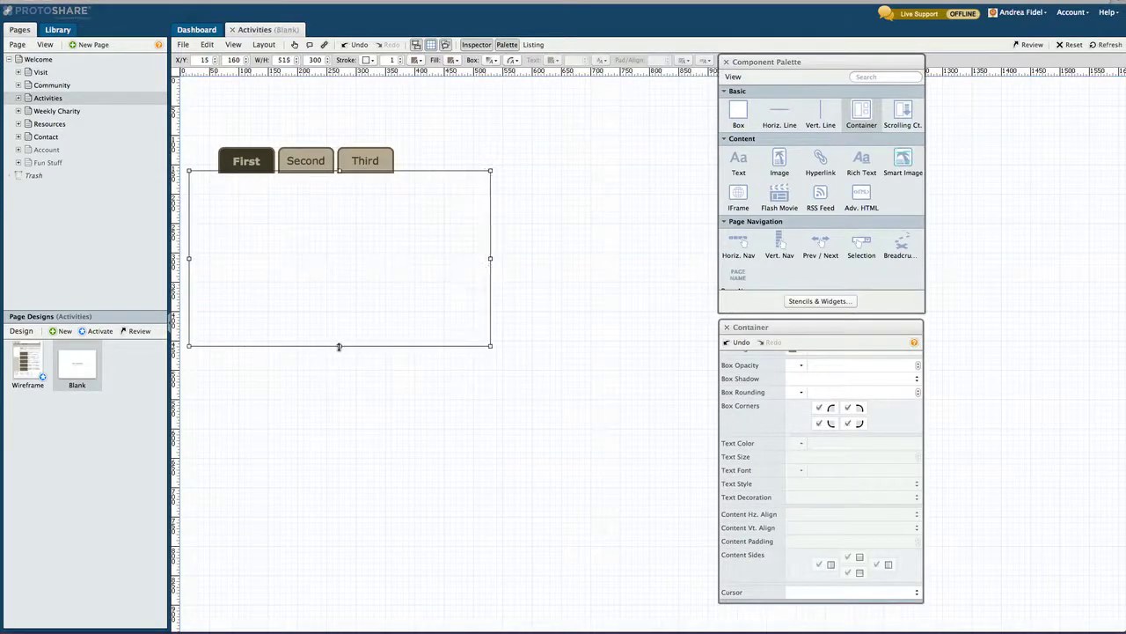
left_click_drag(340, 345, 340, 324)
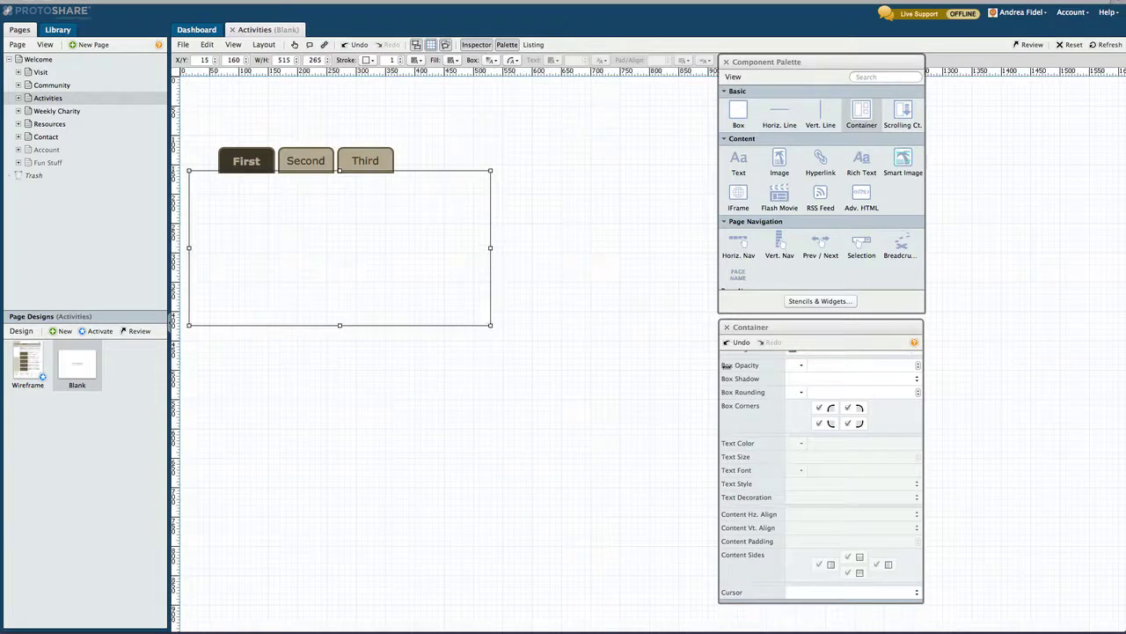
Set the container's stroke width to 3 and its stroke color to brown #6B5F47.
scroll(796, 411, "up", 3)
scroll(796, 411, "up", 3)
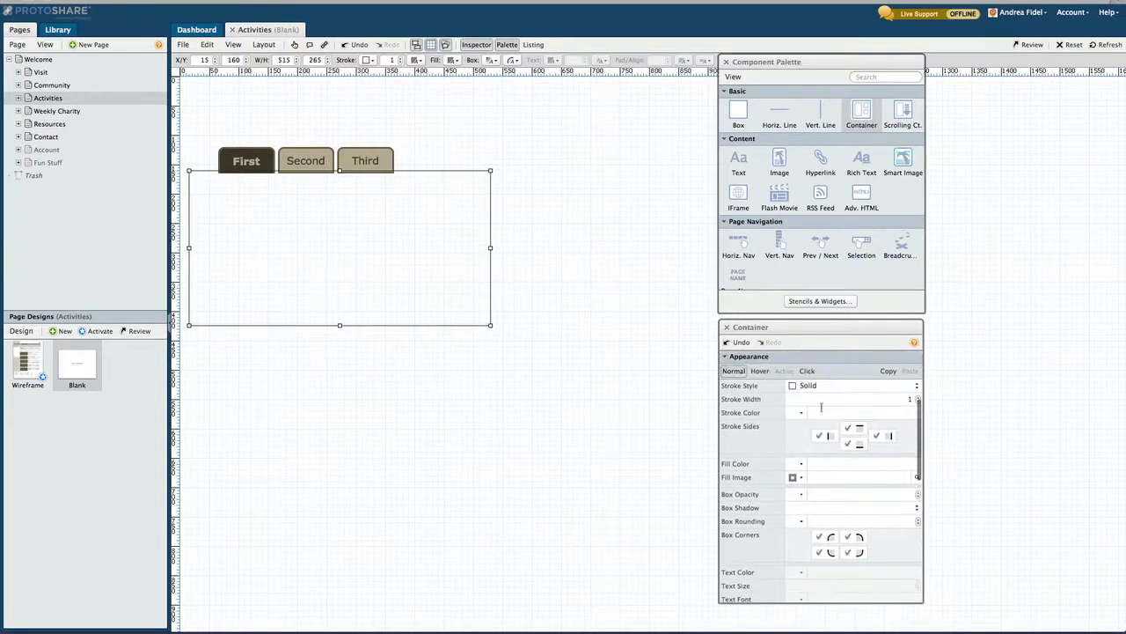
key("Return")
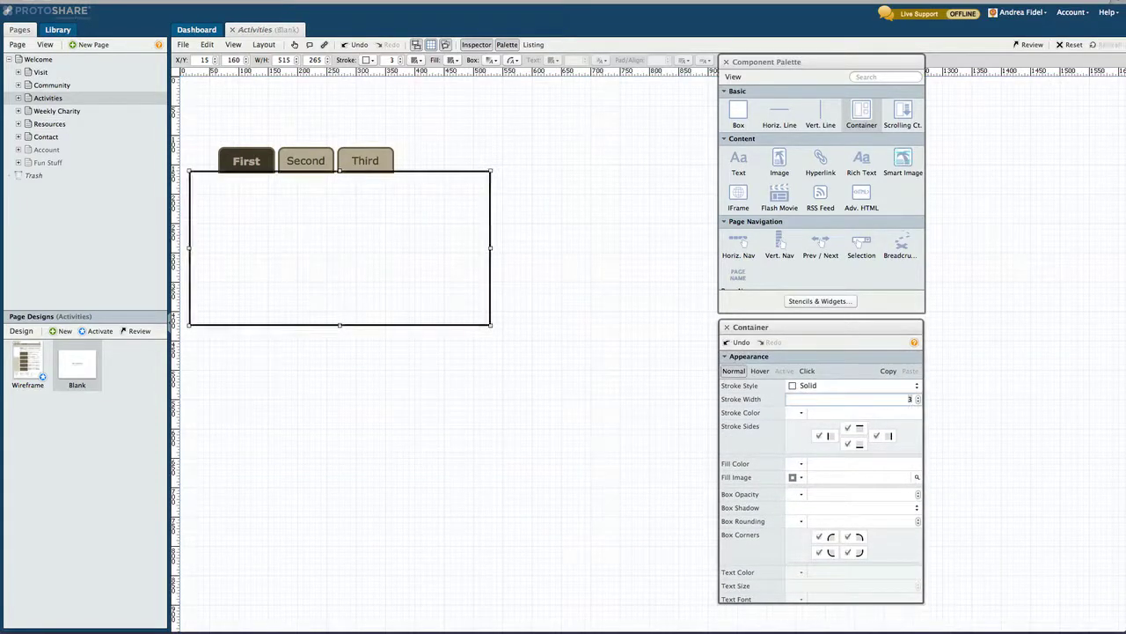
left_click(800, 413)
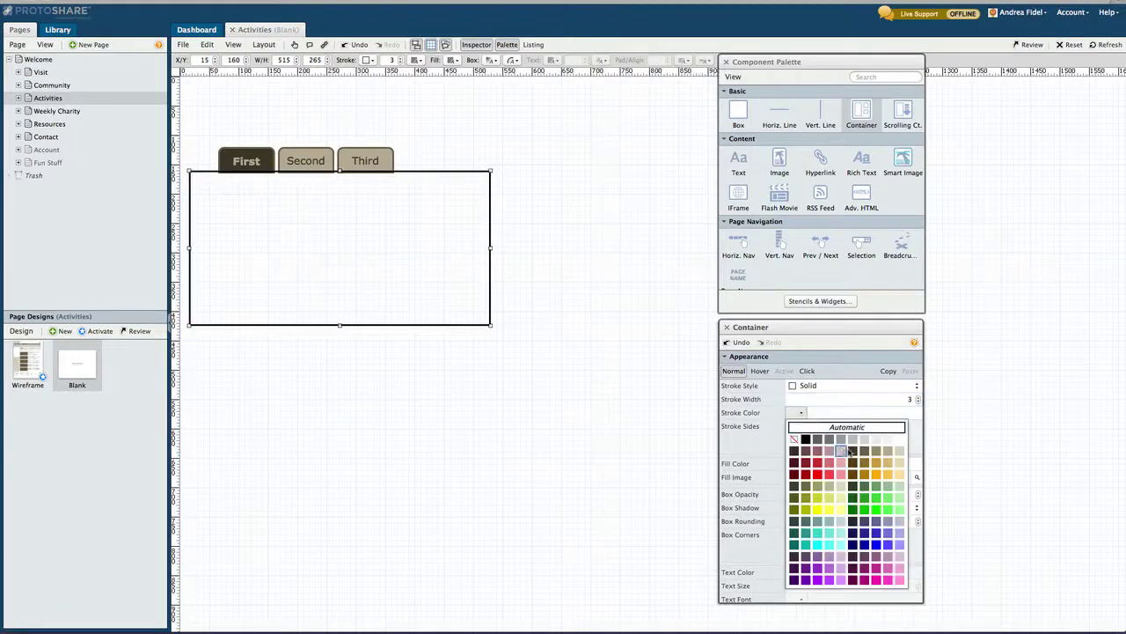
left_click(863, 452)
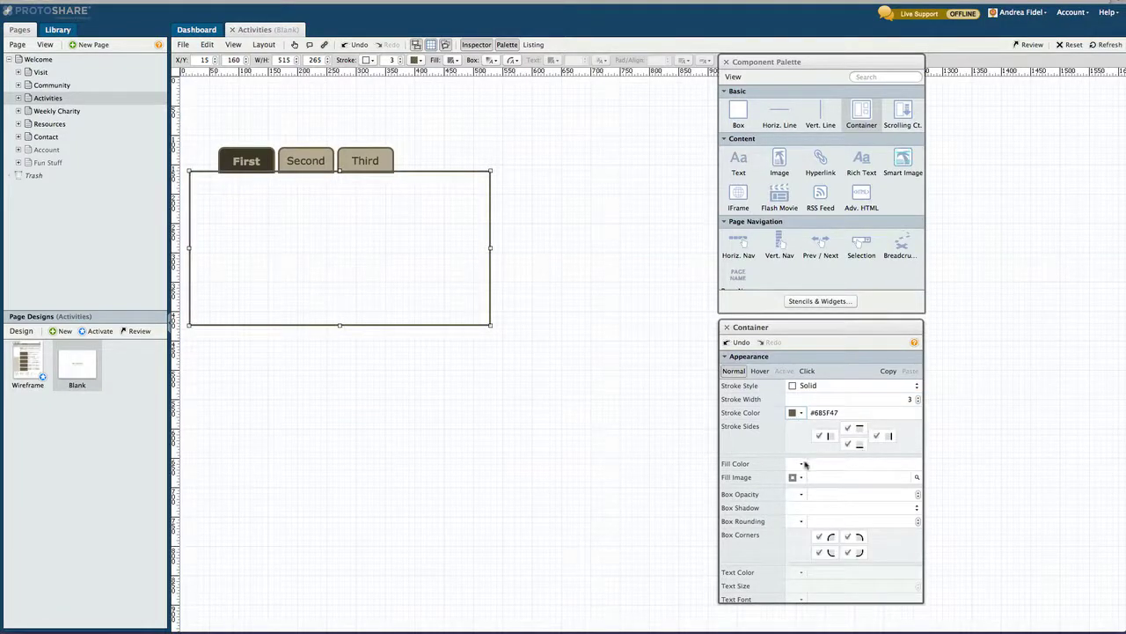
Set the container's box rounding to 10 on all corners.
scroll(804, 463, "down", 3)
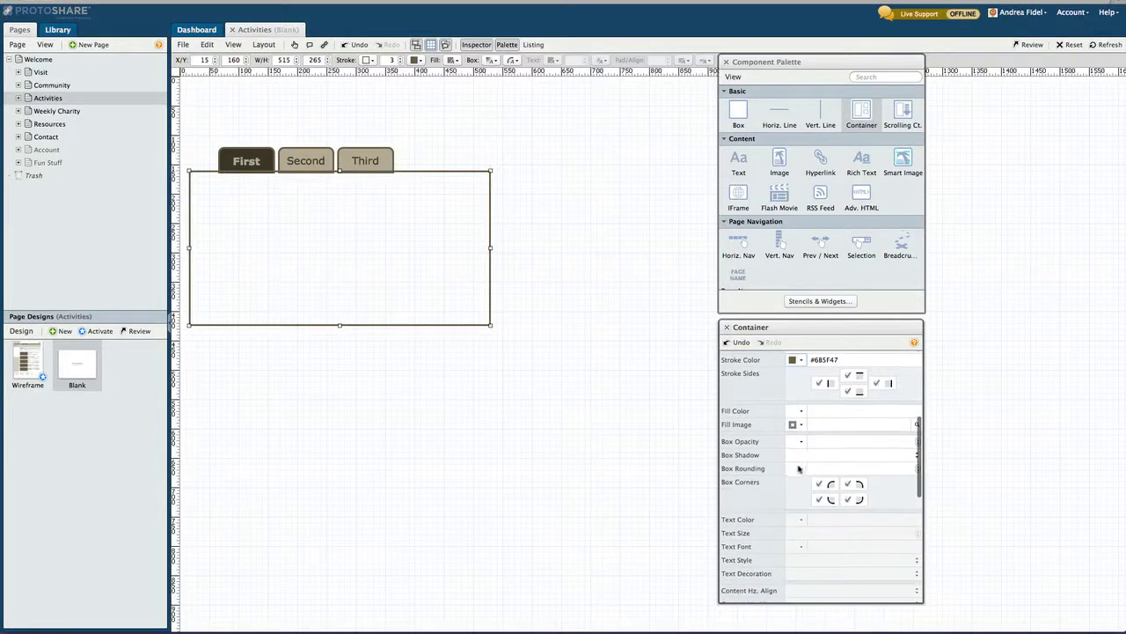
left_click(798, 468)
left_click(805, 547)
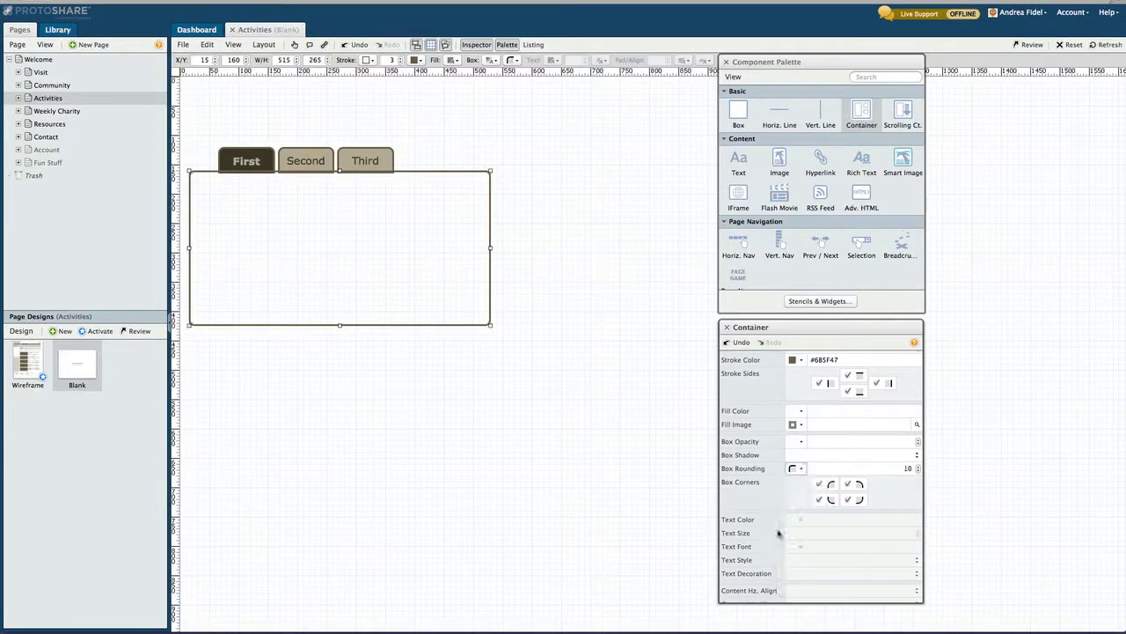
Send the container backward and adjust it to X 40, Y 162 with a width of 487, pulling in its left side.
right_click(445, 232)
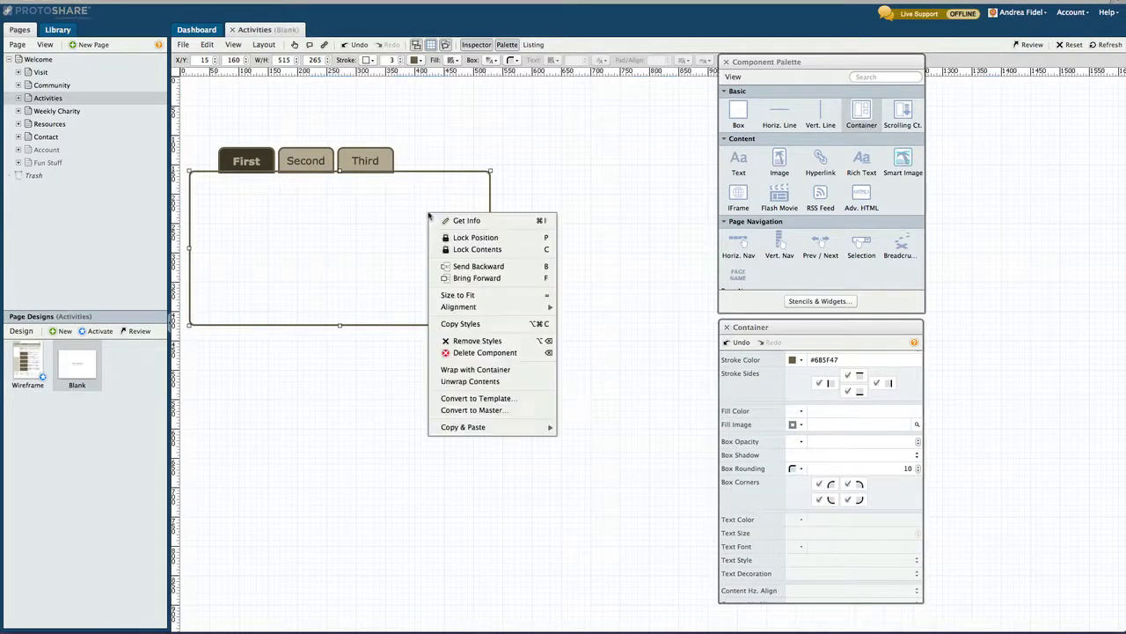
left_click(464, 270)
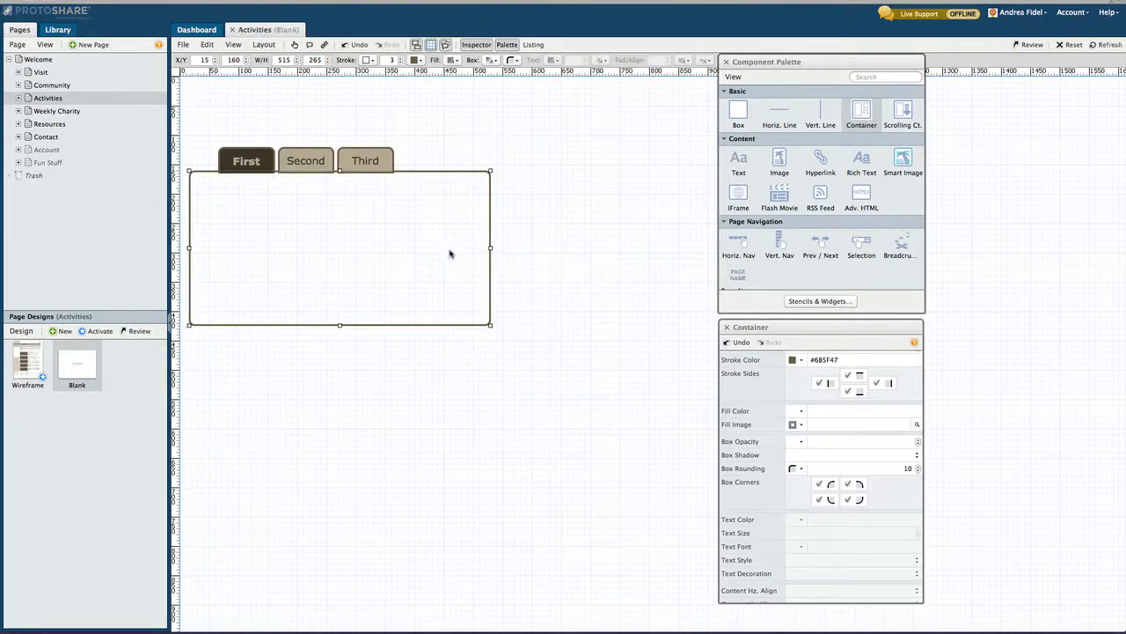
key("Left")
key("Left")
key("Left")
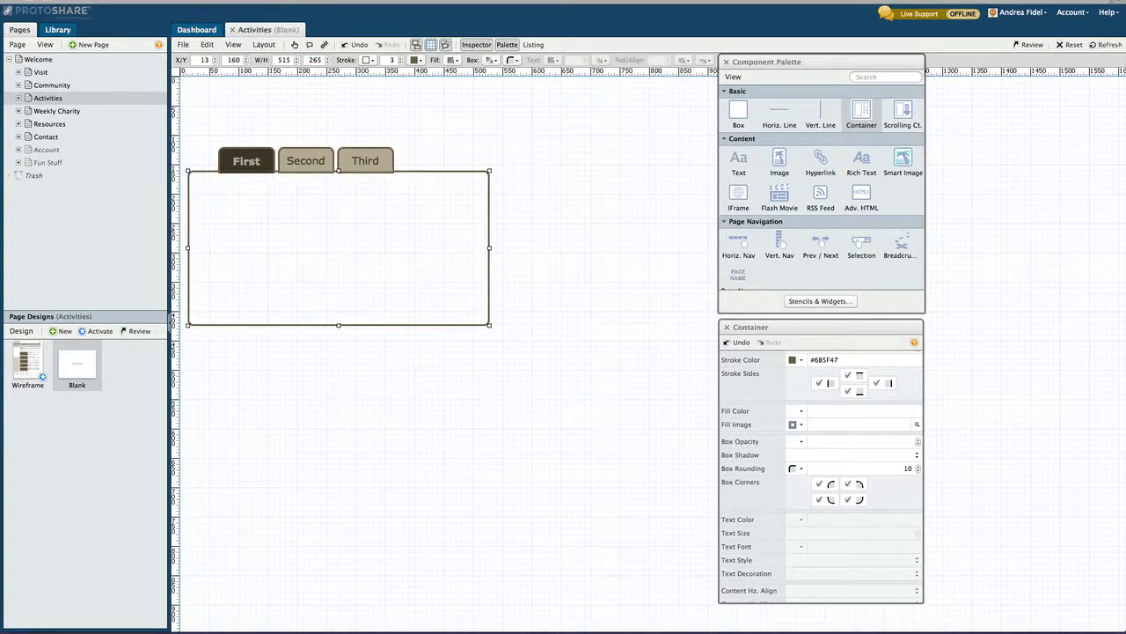
key("Down")
key("Down")
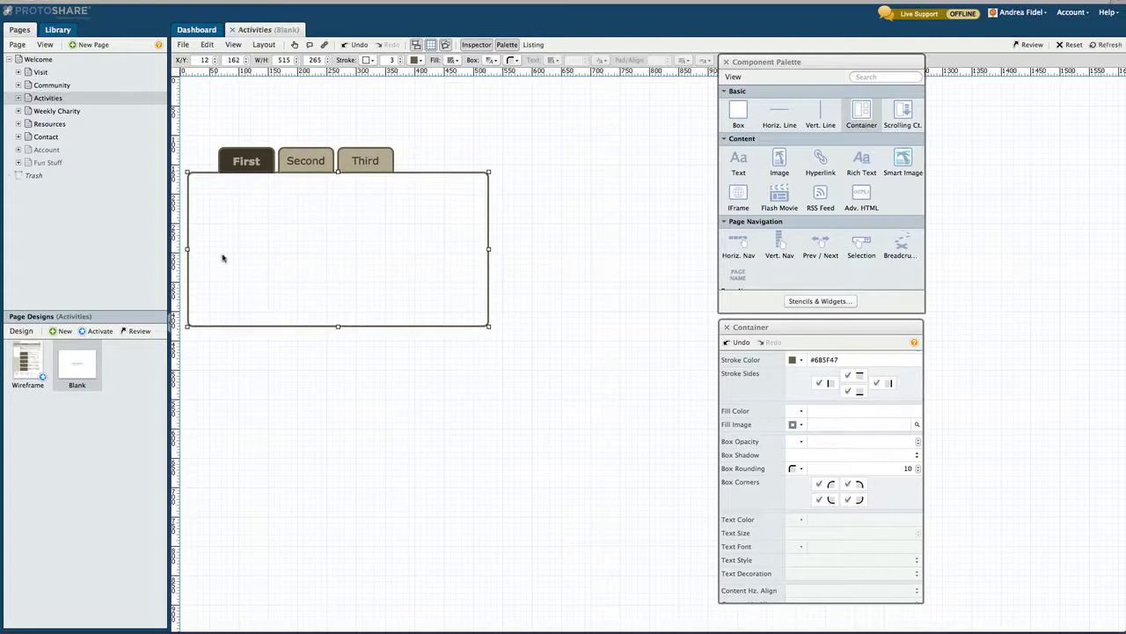
left_click_drag(187, 250, 204, 249)
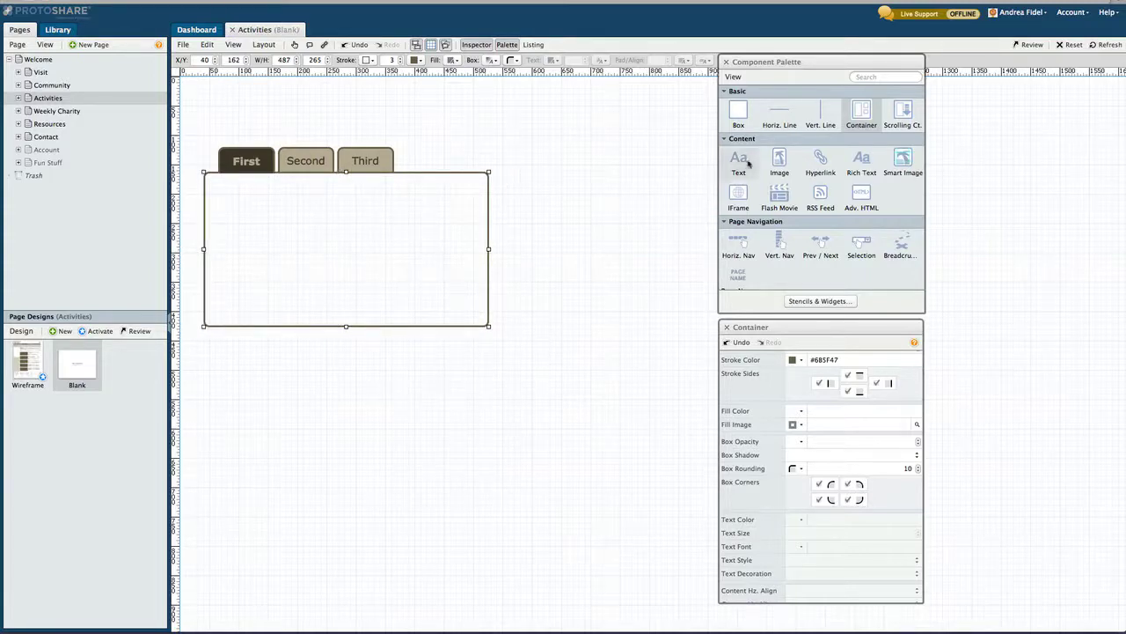
Add a text component reading "ABC SERVICE" in the container's upper-left corner at about X 65, Y 185.
left_click_drag(750, 163, 274, 193)
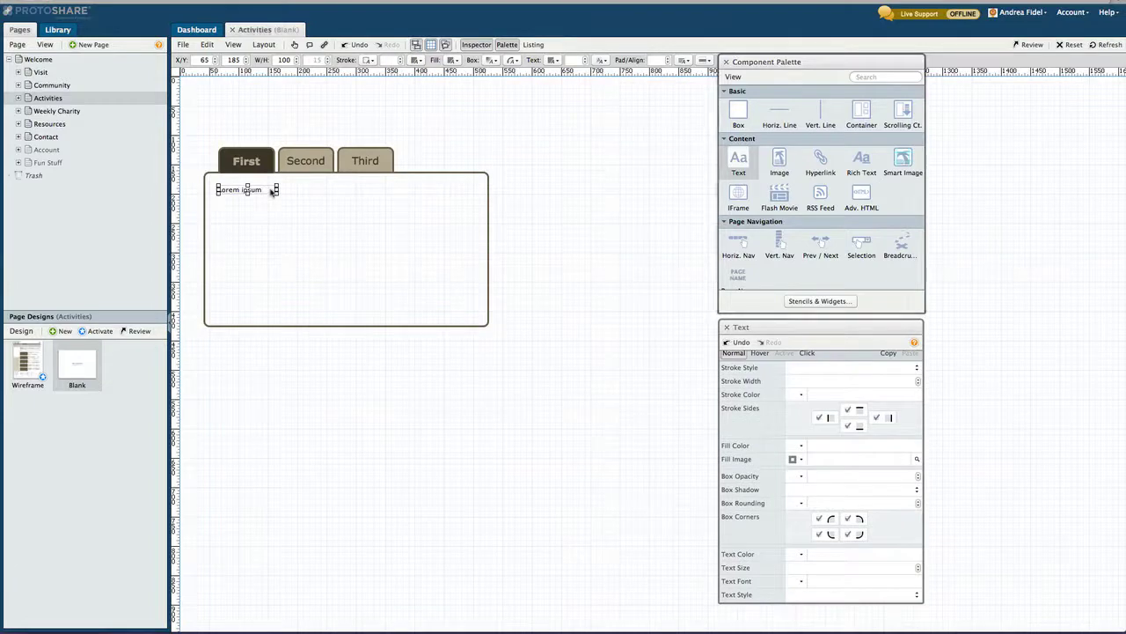
double_click(272, 191)
type("AB")
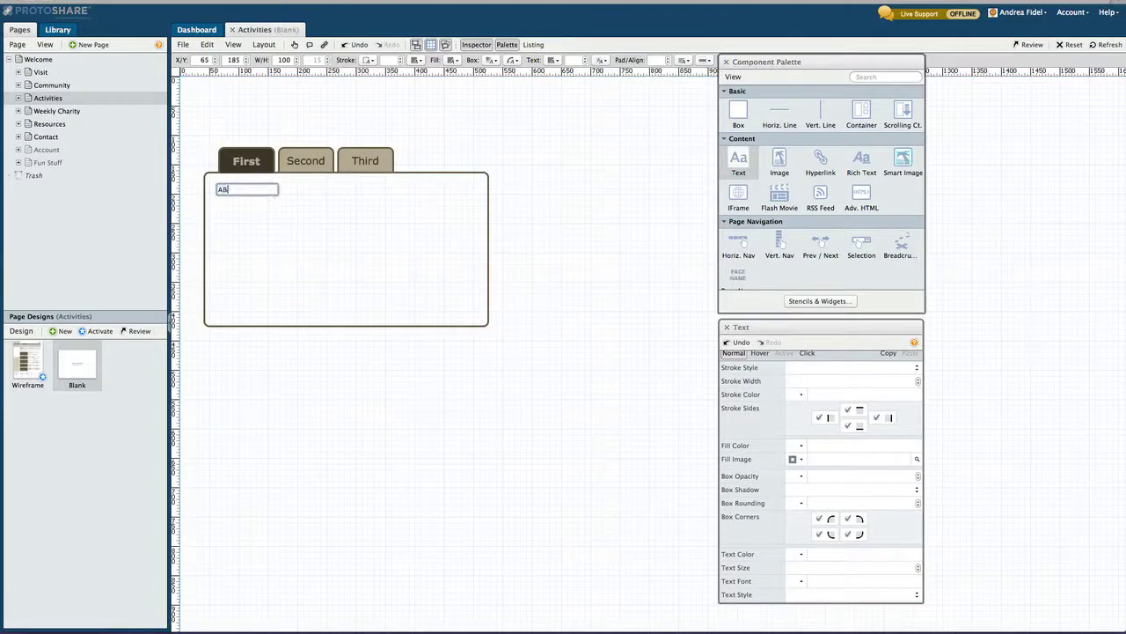
type("C SERVICE")
key("Escape")
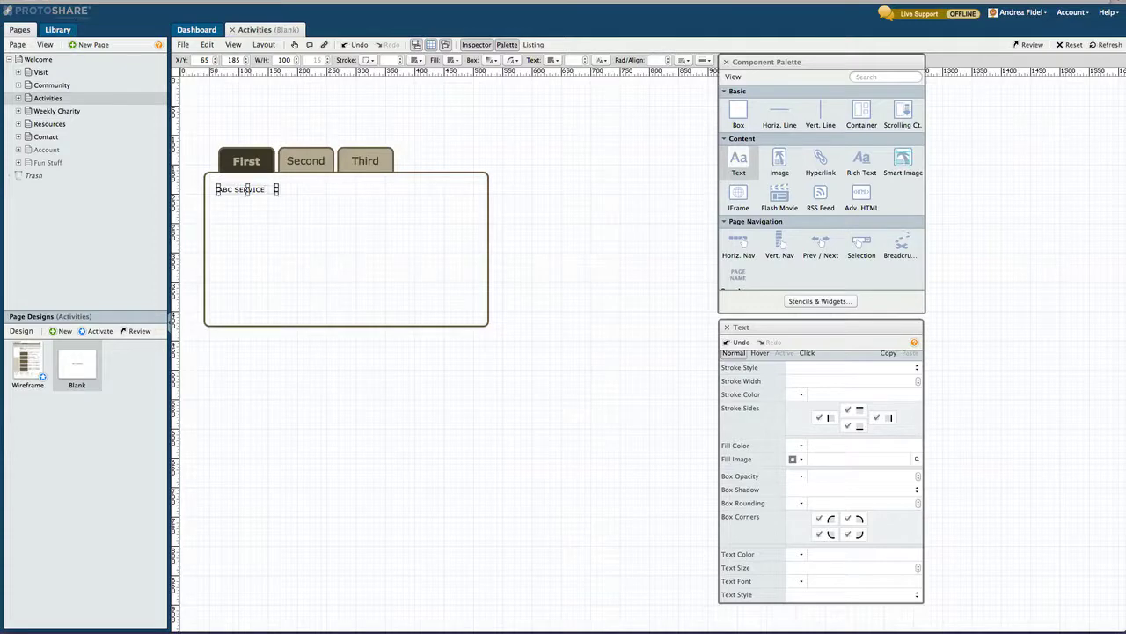
Format the ABC SERVICE heading as size 16 bold and widen it to about 170 so it fits on one line.
scroll(804, 410, "down", 3)
left_click(841, 421)
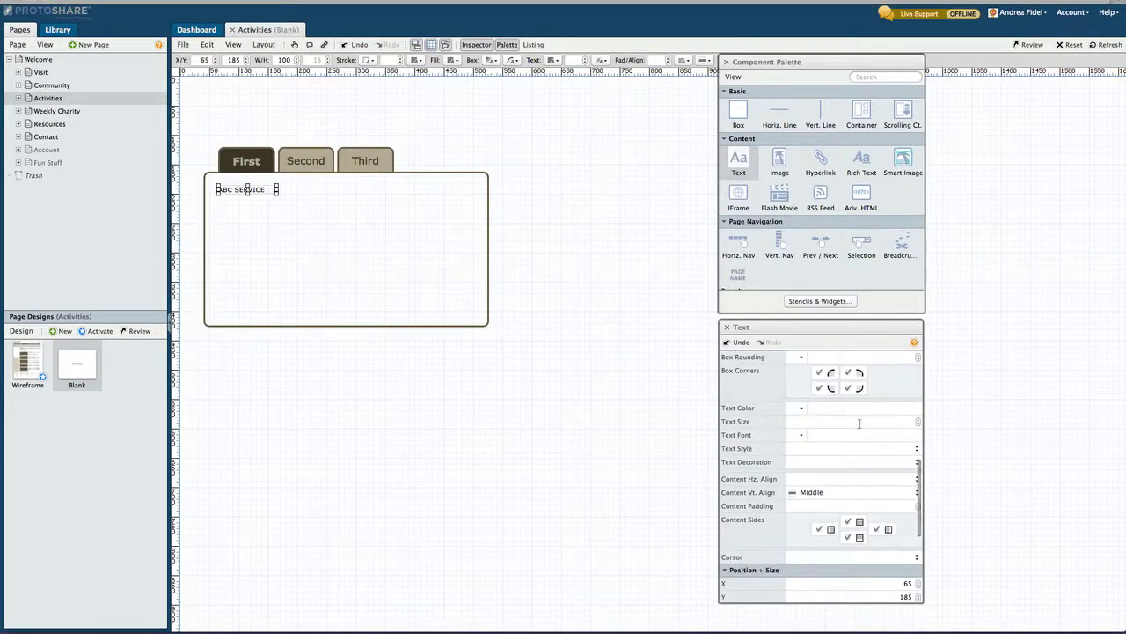
type("16")
key("Return")
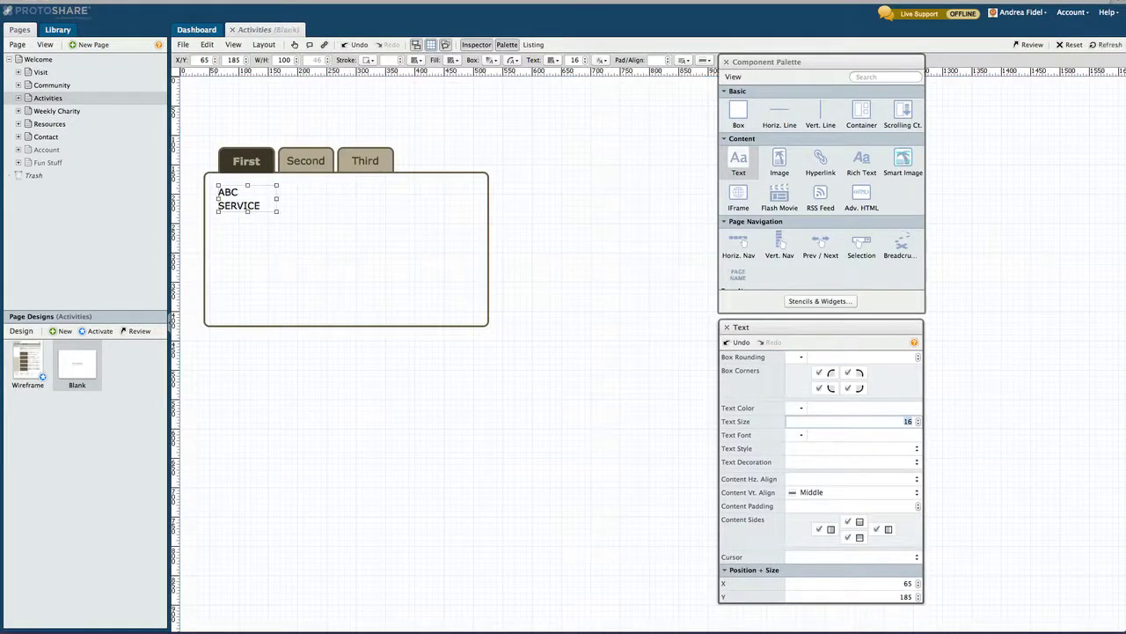
left_click(809, 451)
left_click(811, 479)
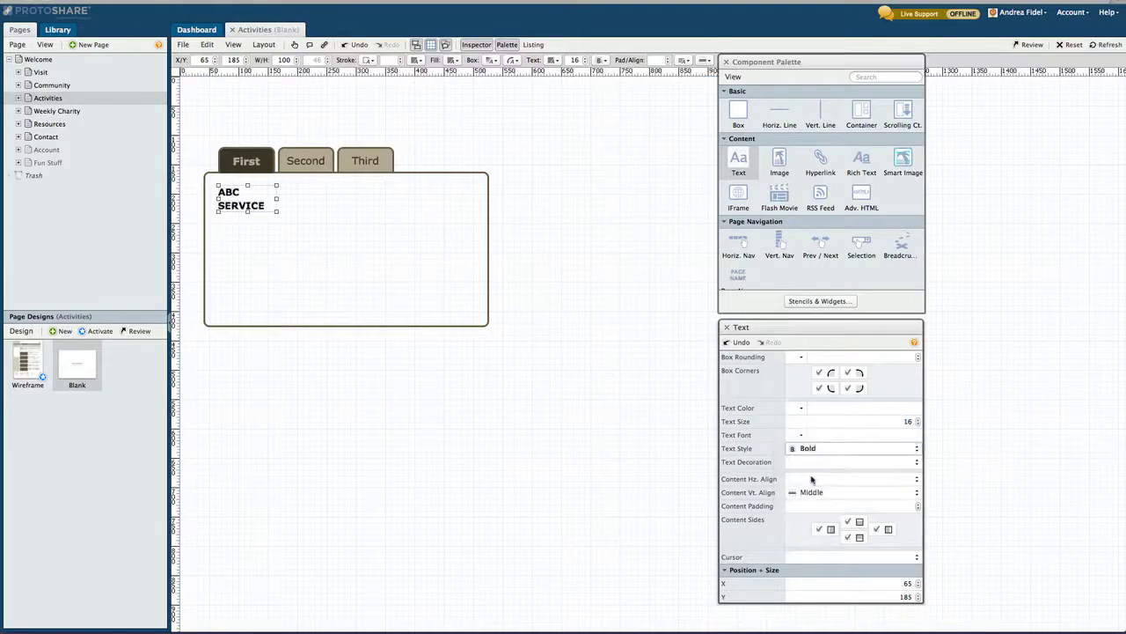
left_click_drag(276, 198, 316, 197)
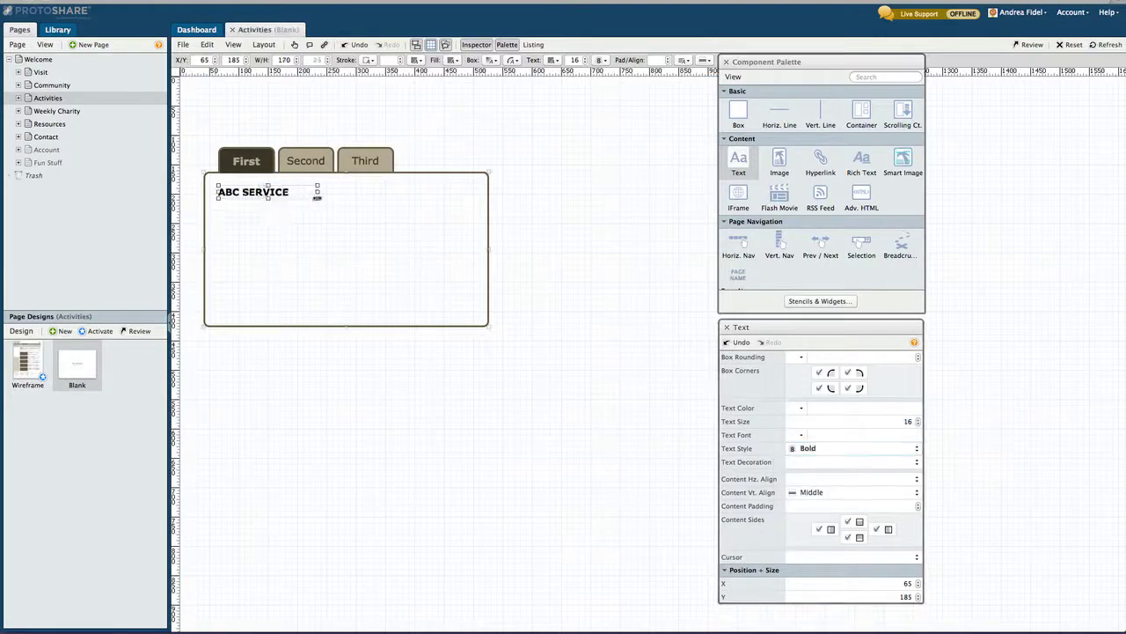
Add a box of about 230 by 145 beneath the heading and an image placeholder of about 195 by 210 beside it.
left_click_drag(738, 112, 349, 299)
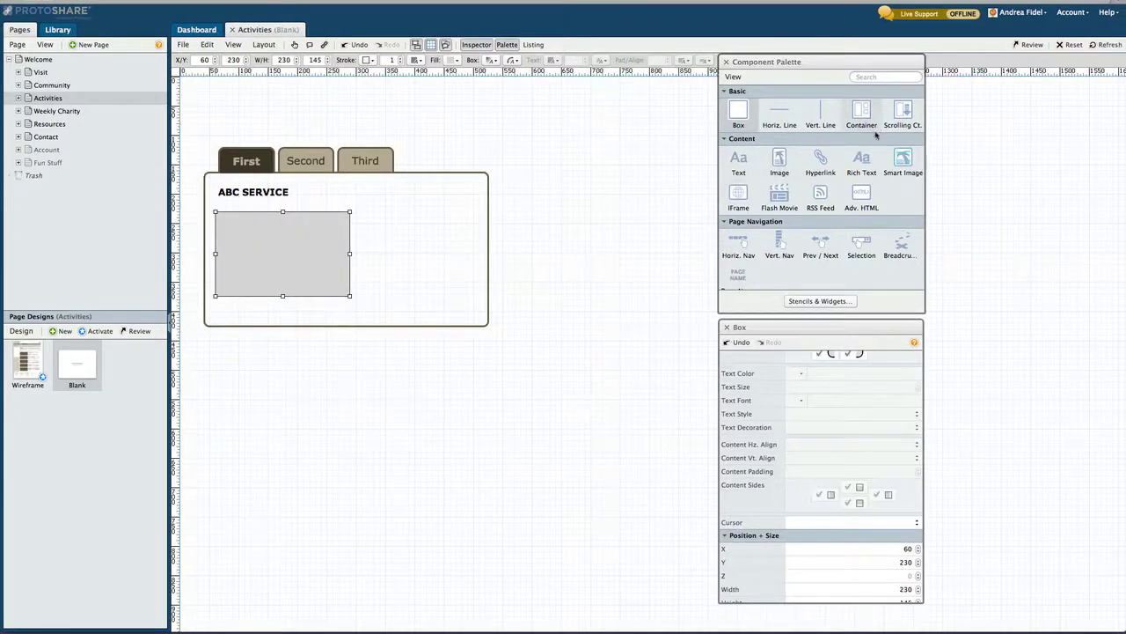
left_click_drag(780, 160, 390, 204)
left_click_drag(467, 298, 474, 309)
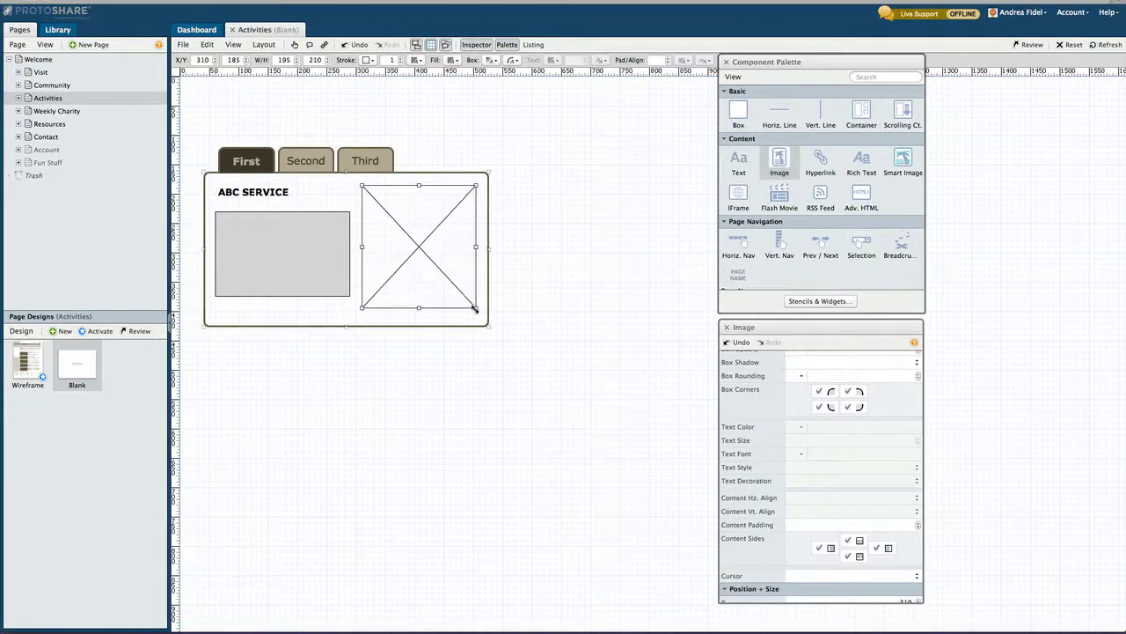
Set the image placeholder's fill color to dark teal #283D3D.
scroll(796, 400, "up", 3)
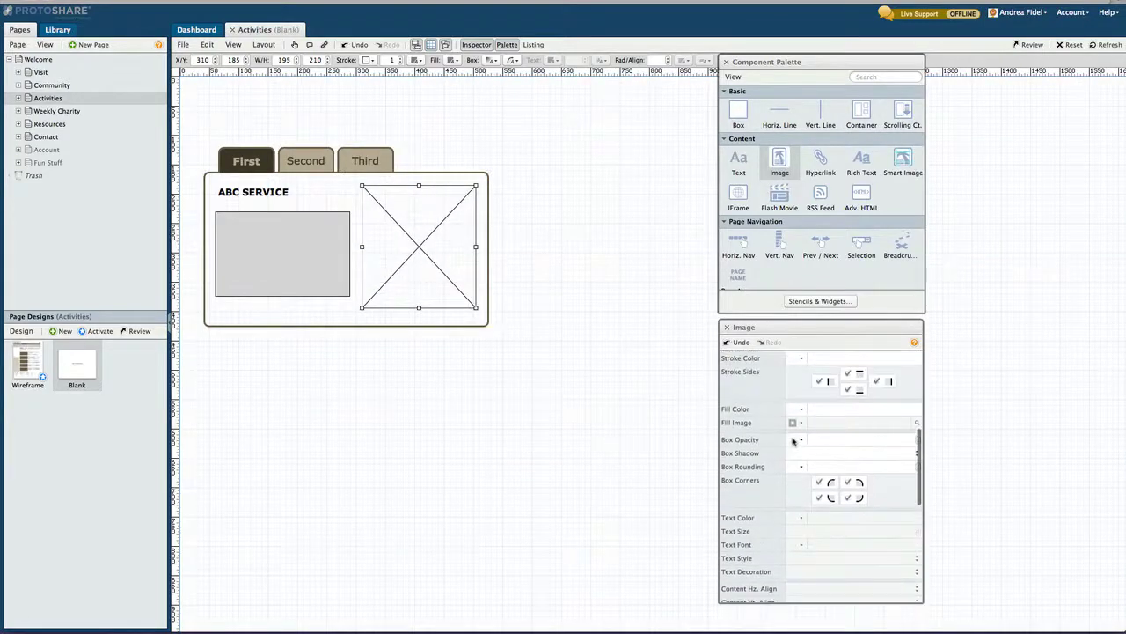
left_click(799, 410)
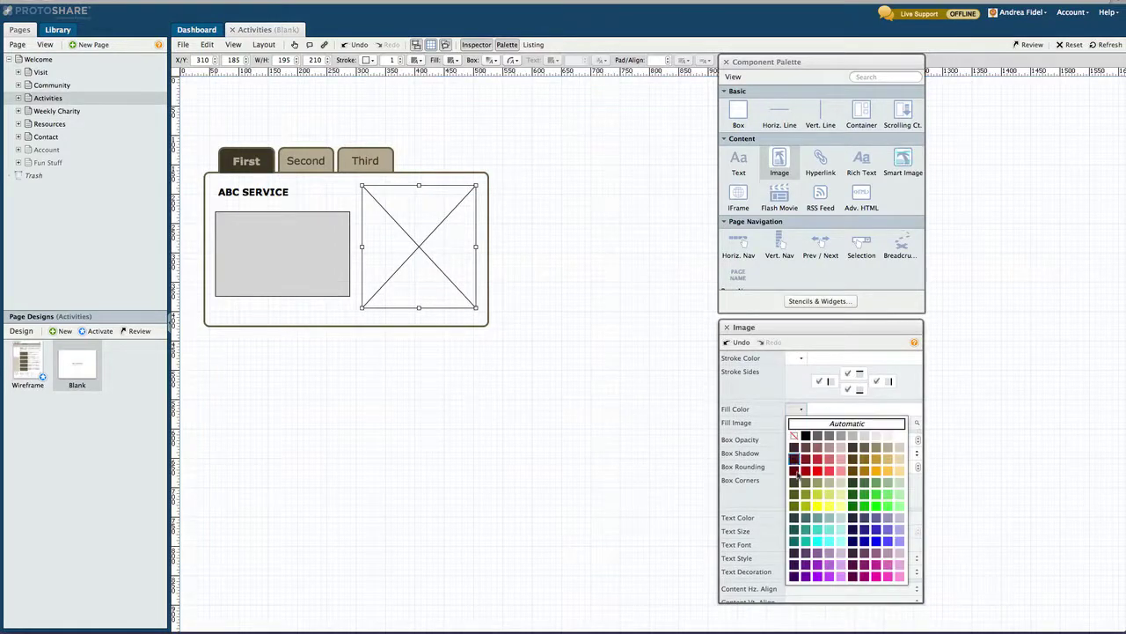
left_click(795, 518)
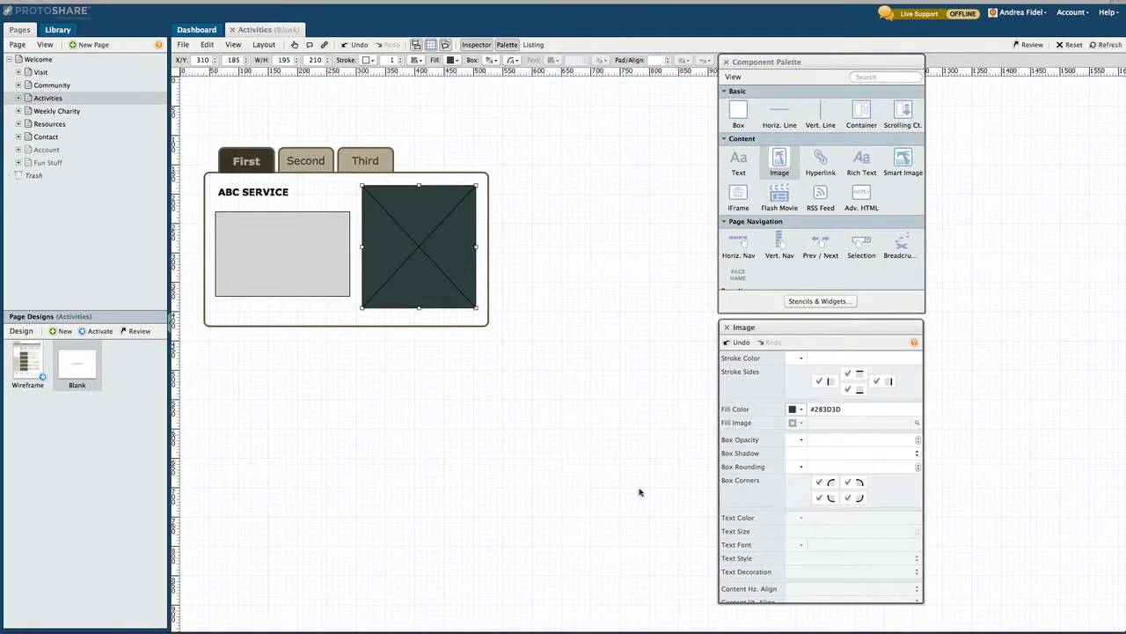
Duplicate the filled container twice and place the copies side by side below it, at about X 20, Y 492 and X 515, Y 497.
left_click(326, 326)
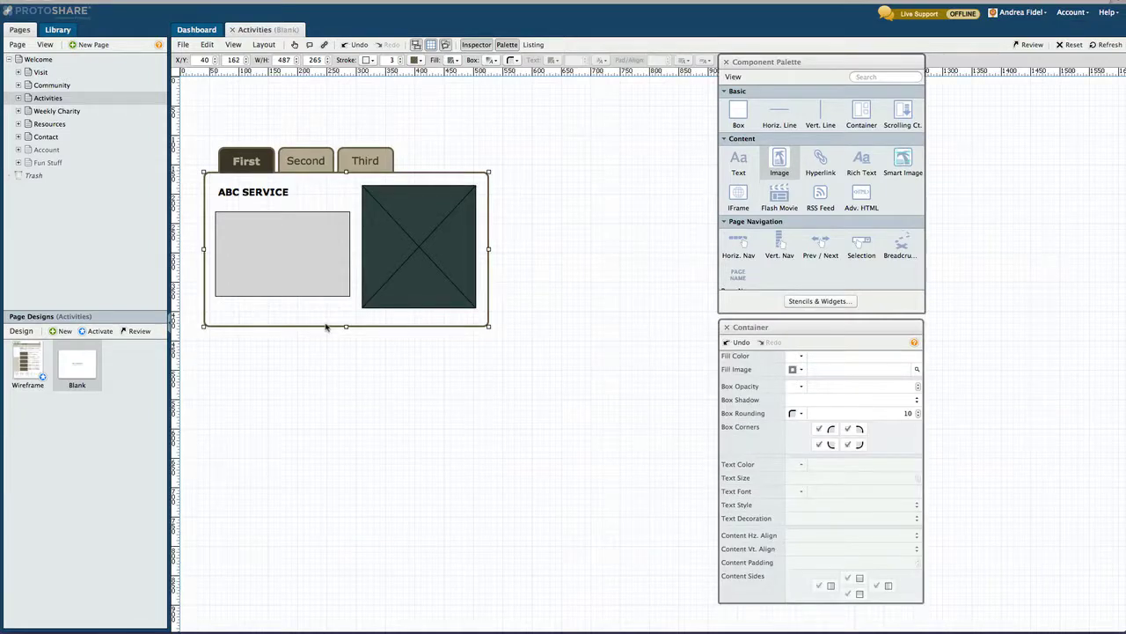
key("ctrl+c")
key("ctrl+v")
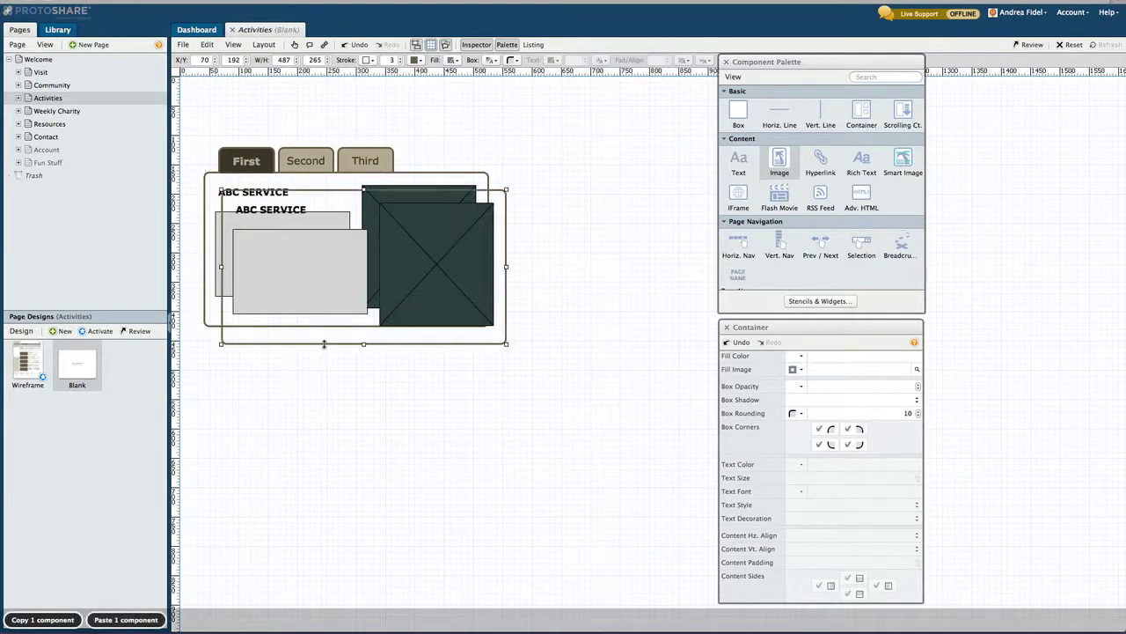
key("ctrl+v")
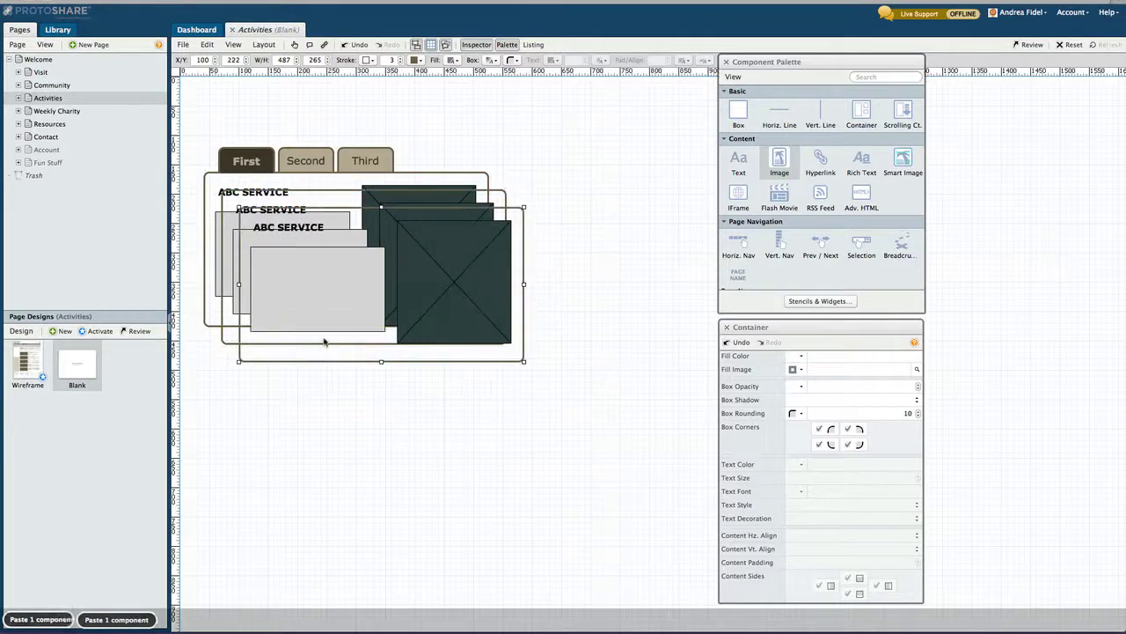
left_click_drag(319, 354, 275, 510)
left_click_drag(297, 339, 525, 513)
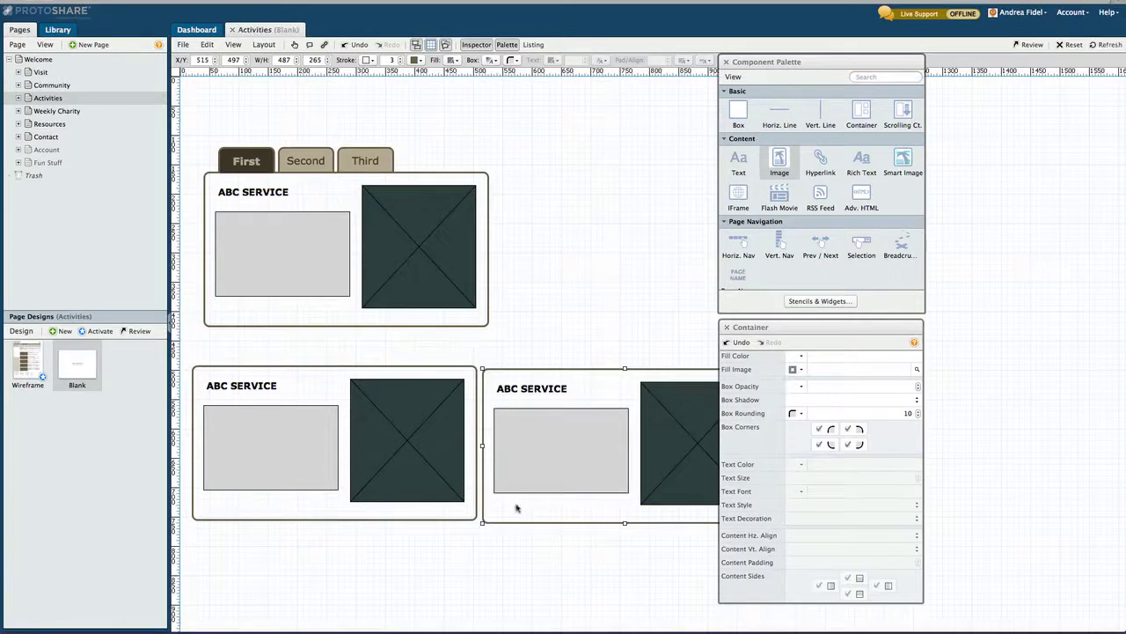
Set the fill color of the first copy's image placeholder to purple #5F476B.
left_click(442, 453)
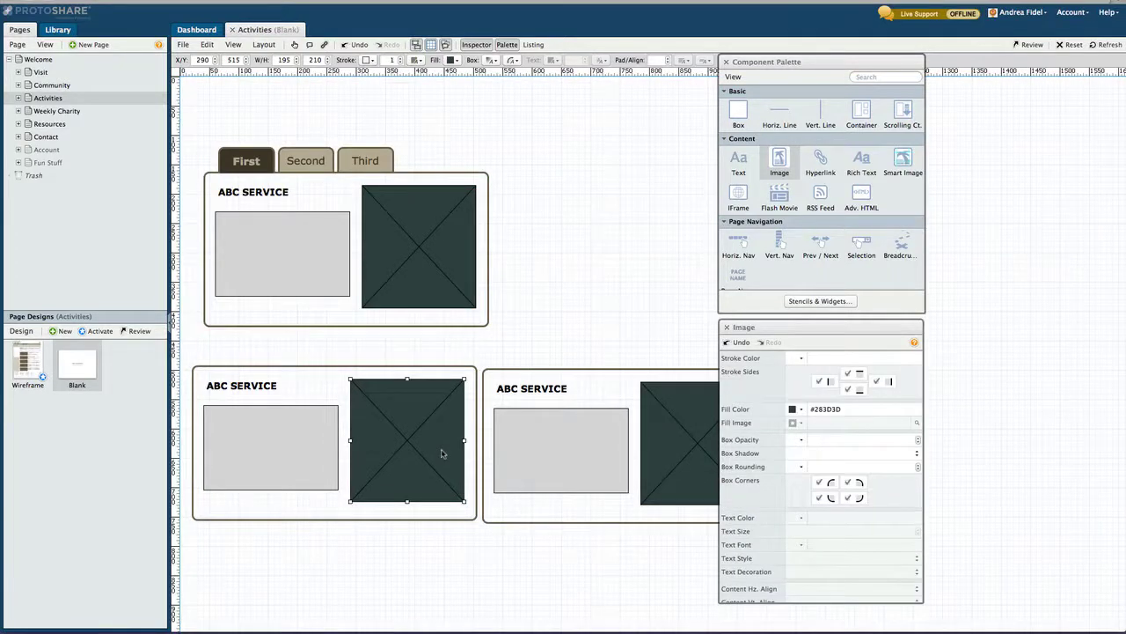
left_click(794, 411)
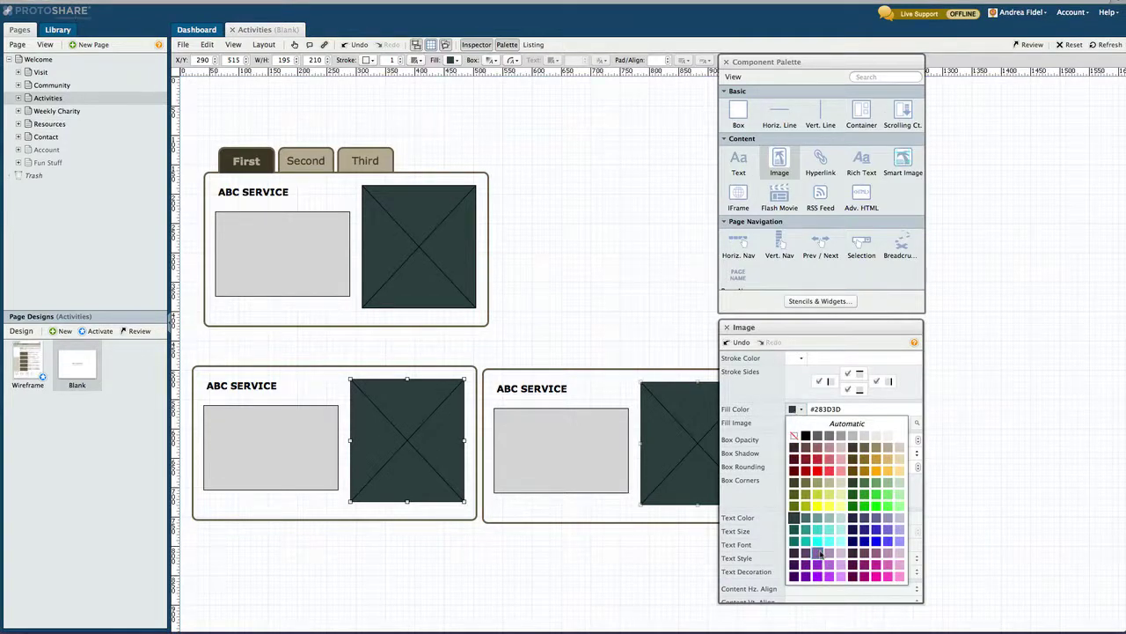
left_click(808, 554)
Change the first copy's heading to "DEF SERVICE" and the second copy's heading to "XYZ SERVICE".
double_click(302, 384)
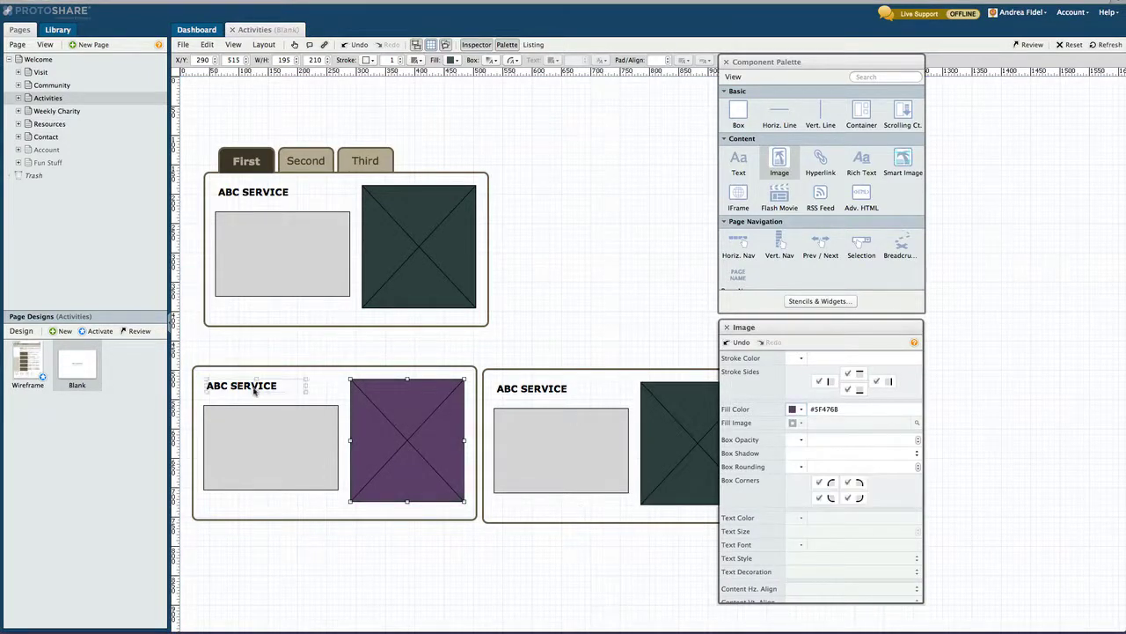
double_click(215, 387)
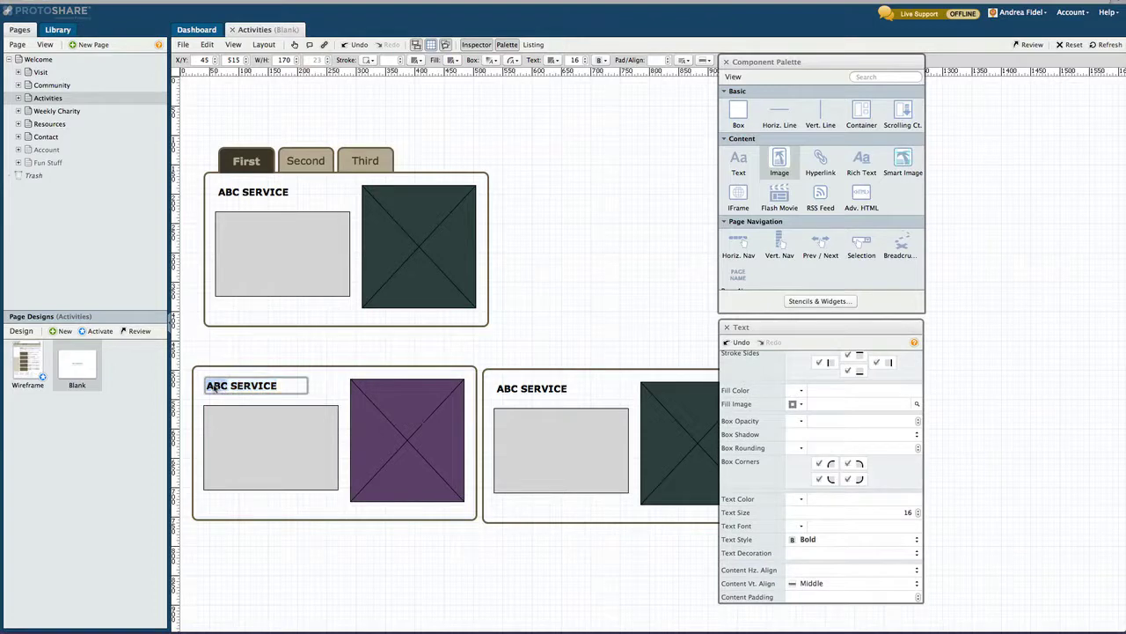
type("DEF")
double_click(519, 388)
double_click(505, 389)
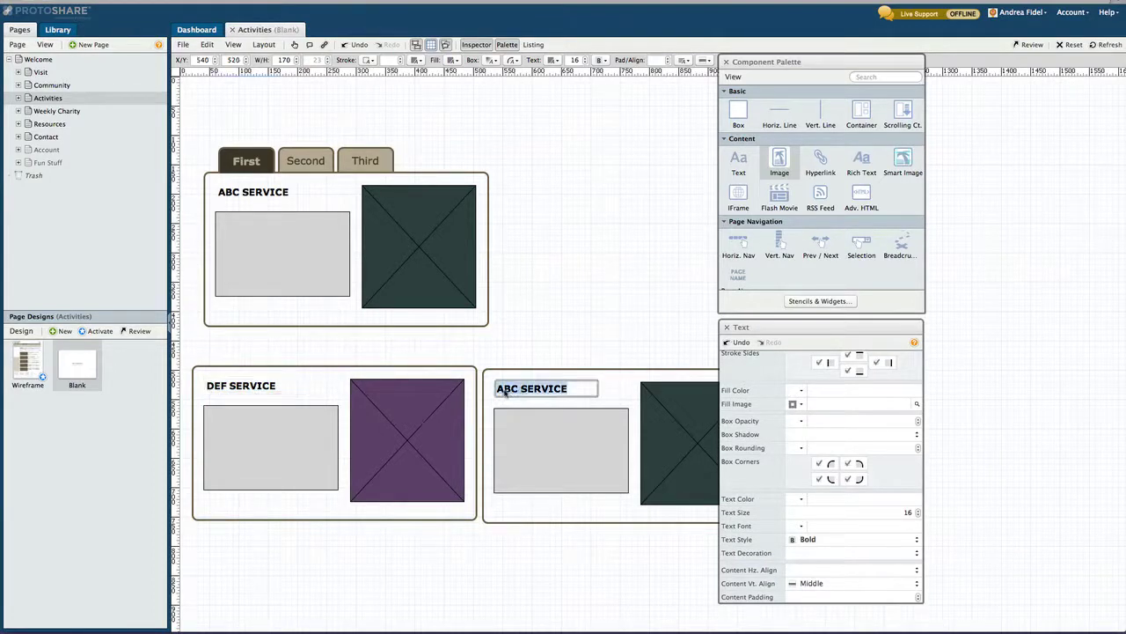
type("XYZ")
key("Return")
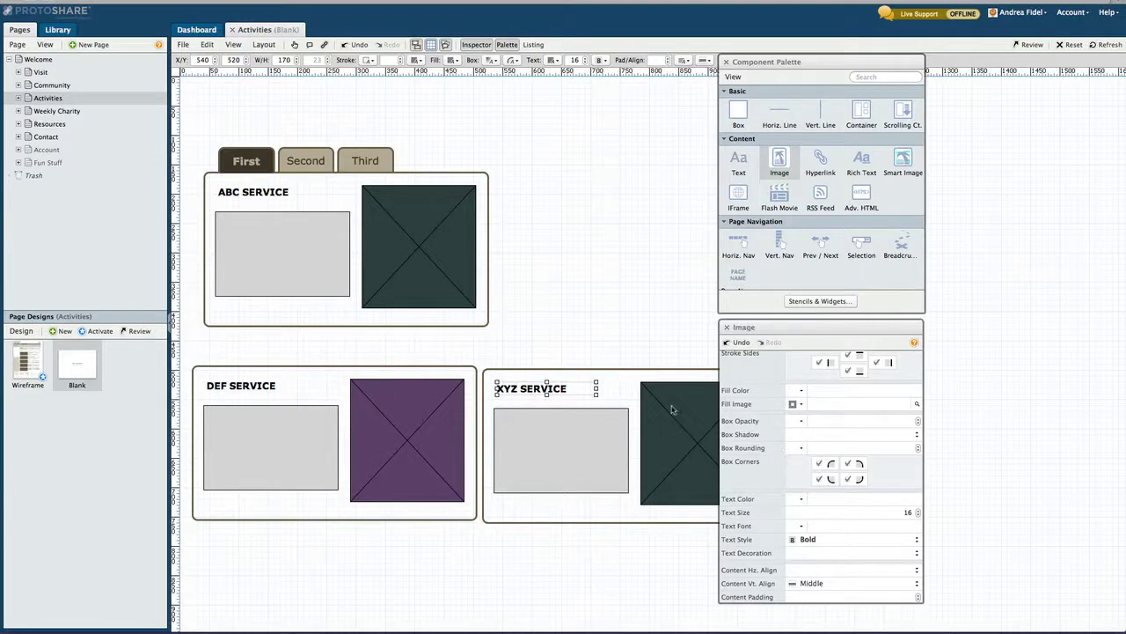
Set the fill color of the XYZ SERVICE container's image placeholder to orange #FFAA00.
left_click(675, 410)
left_click(801, 410)
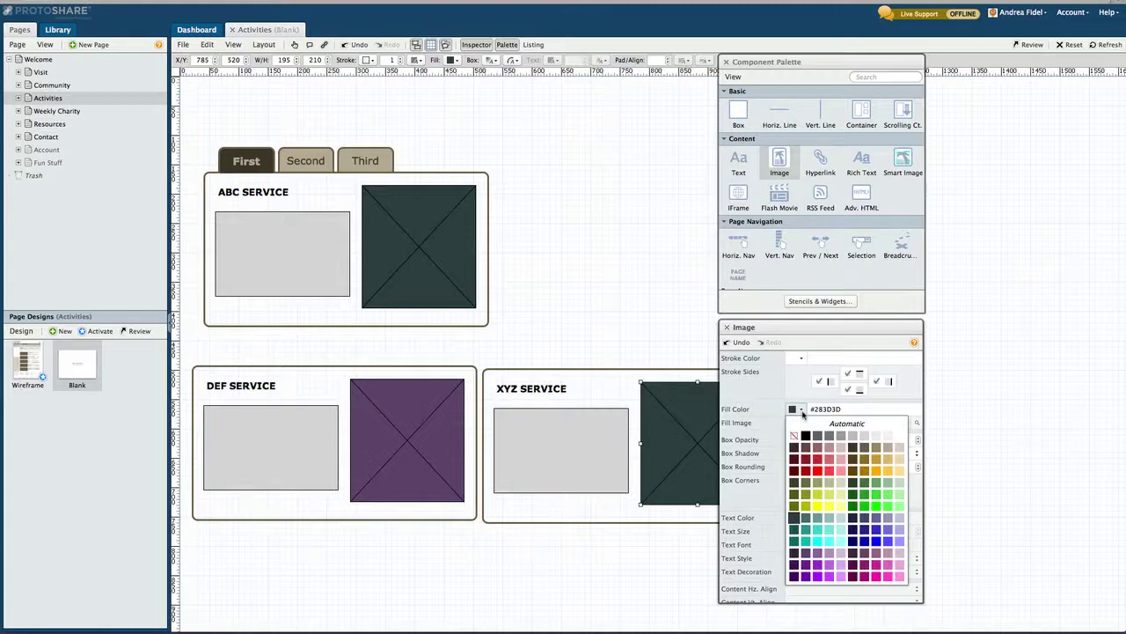
left_click(879, 473)
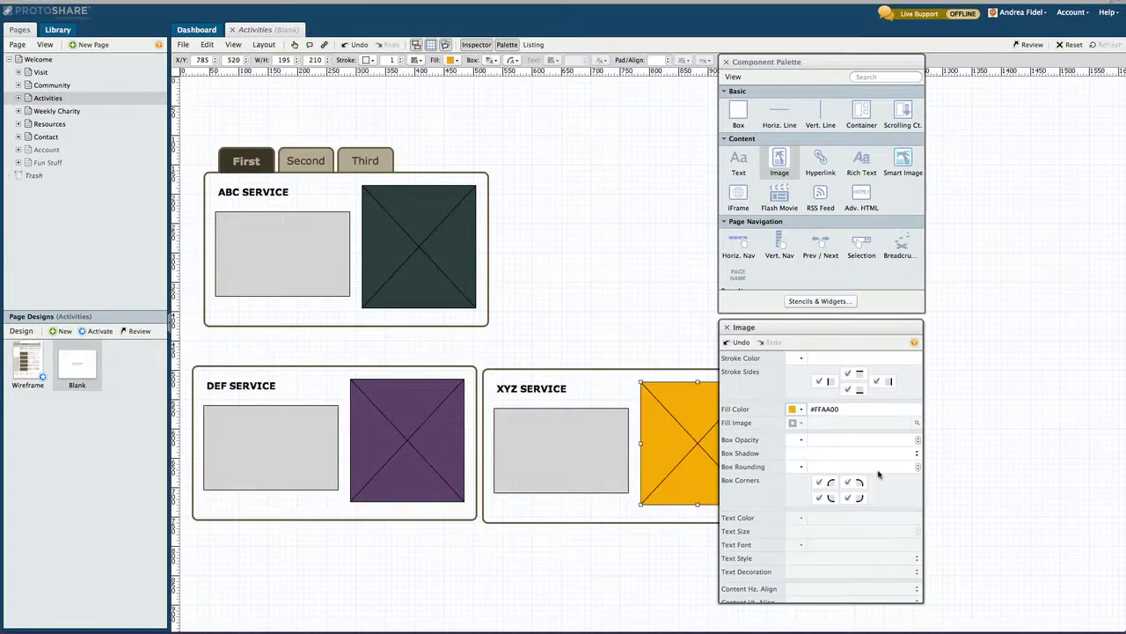
Lock the contents of the ABC SERVICE, DEF SERVICE and XYZ SERVICE containers.
right_click(490, 282)
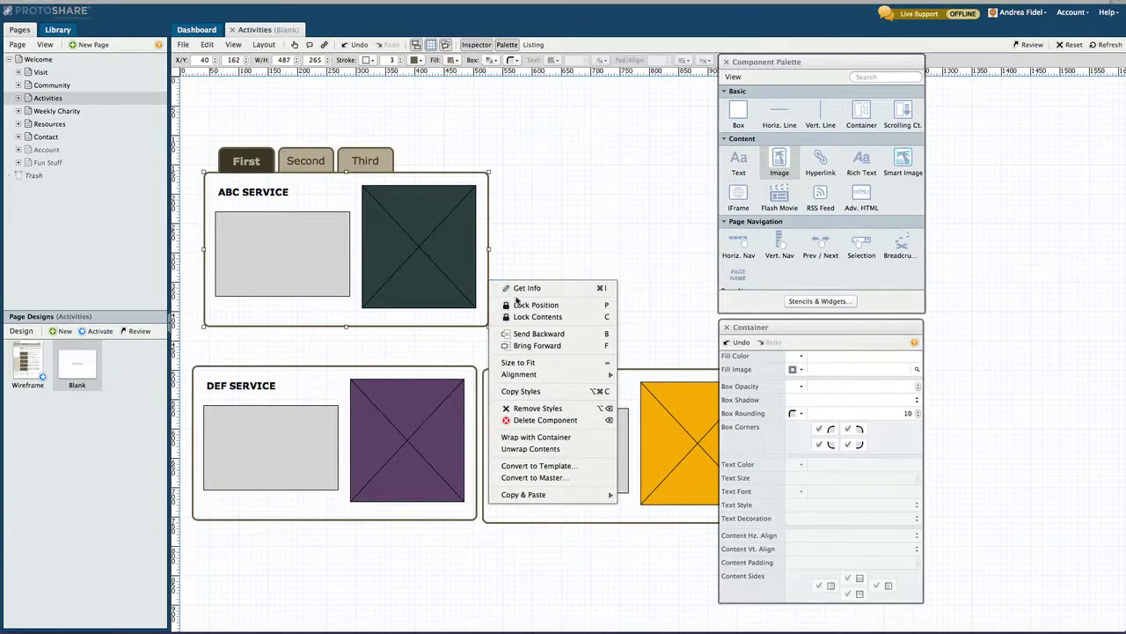
left_click(524, 317)
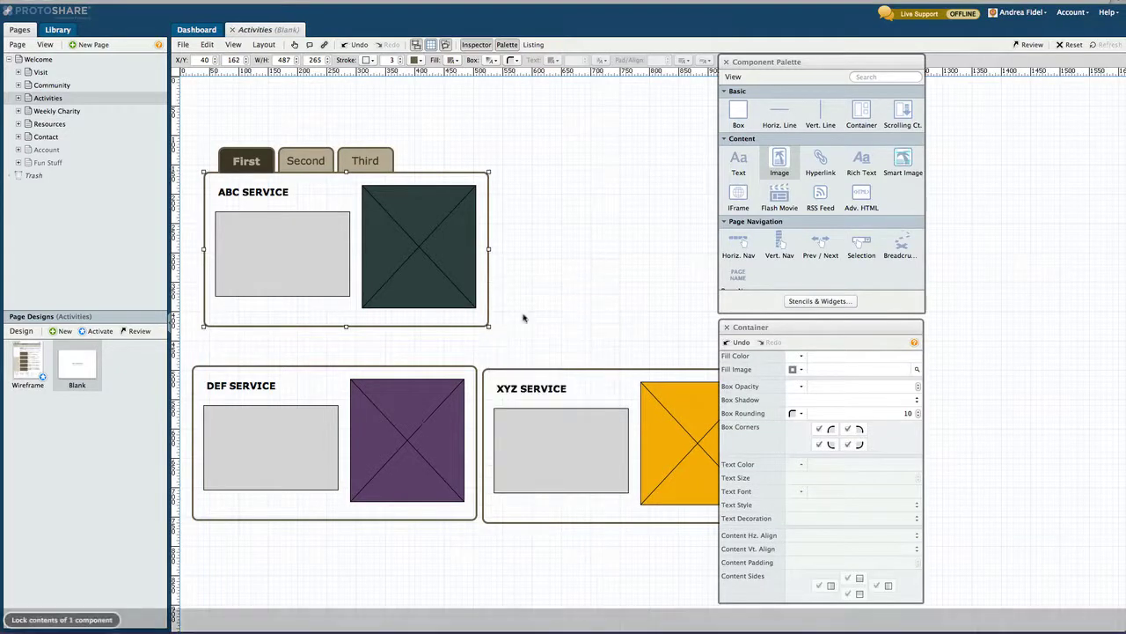
right_click(476, 366)
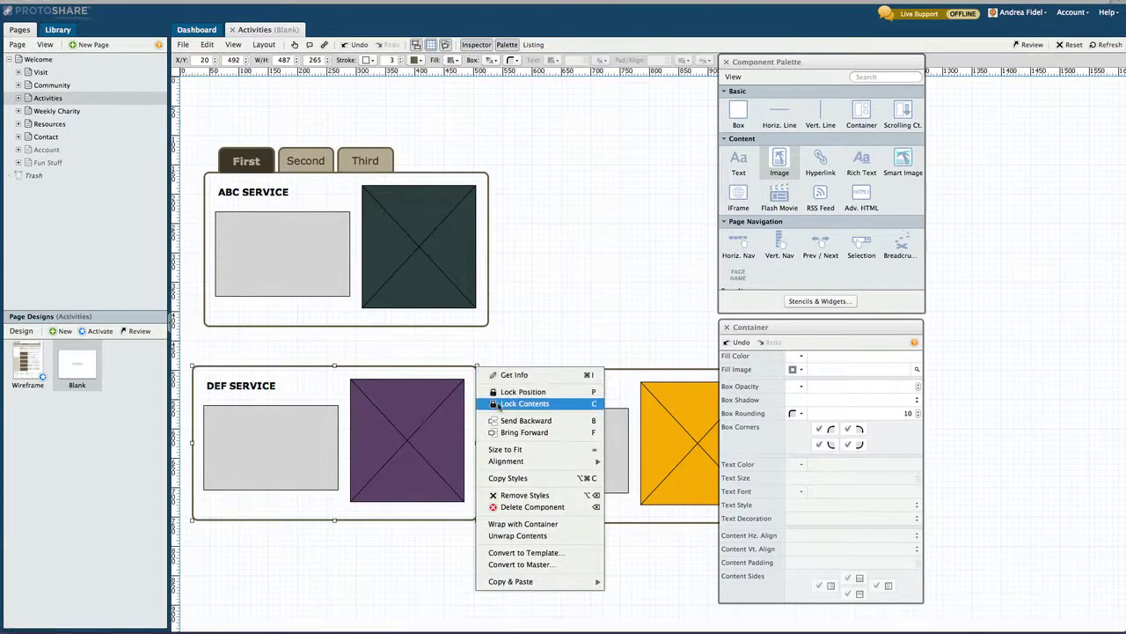
left_click(523, 404)
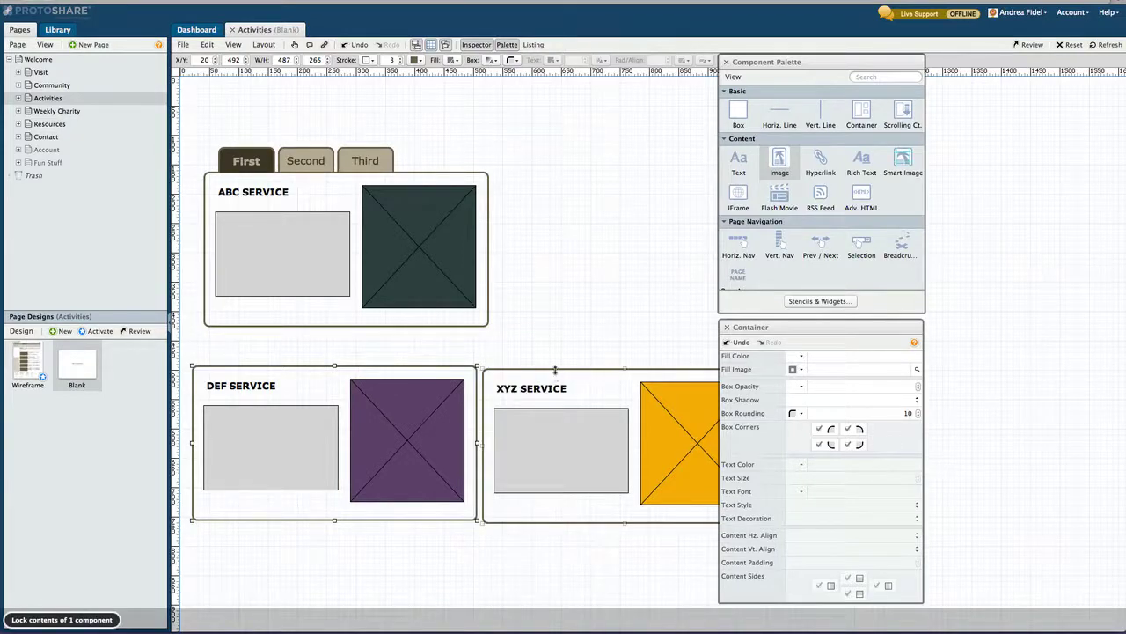
right_click(555, 369)
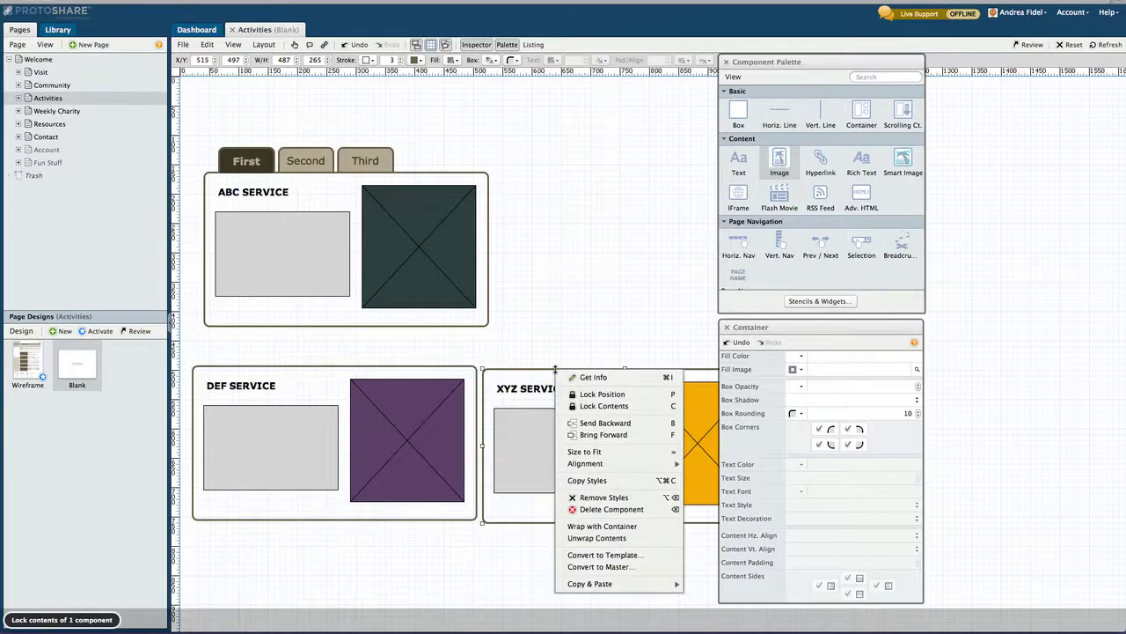
left_click(604, 407)
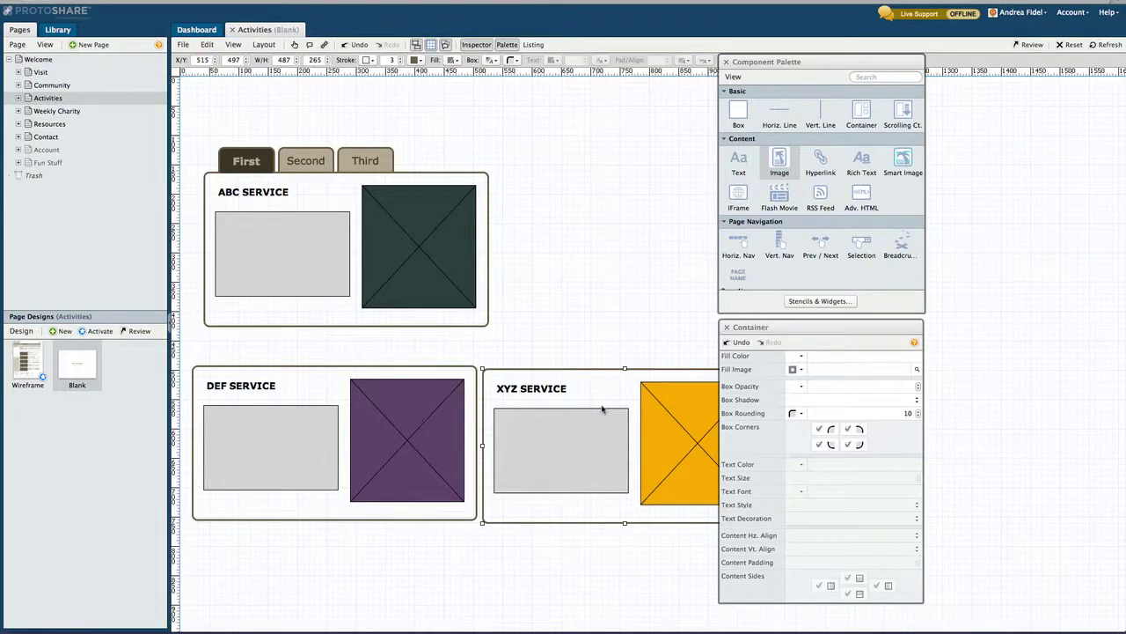
Stack the DEF SERVICE and XYZ SERVICE containers exactly on top of the ABC SERVICE container at X 40, Y 162.
left_click(322, 378)
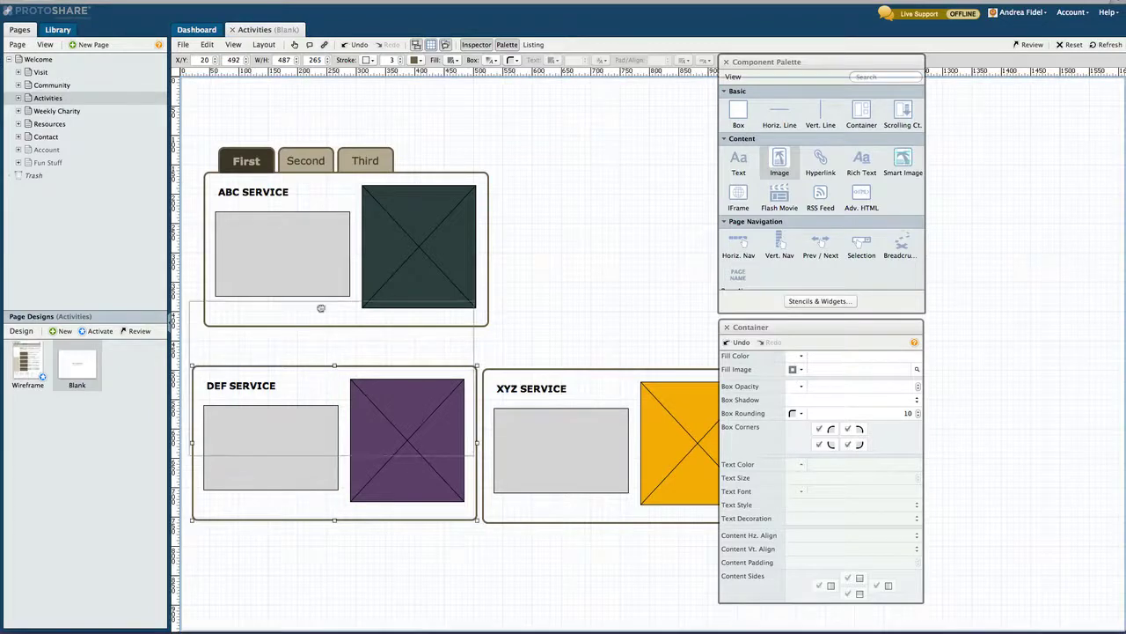
left_click_drag(334, 183, 335, 185)
left_click_drag(597, 388, 318, 190)
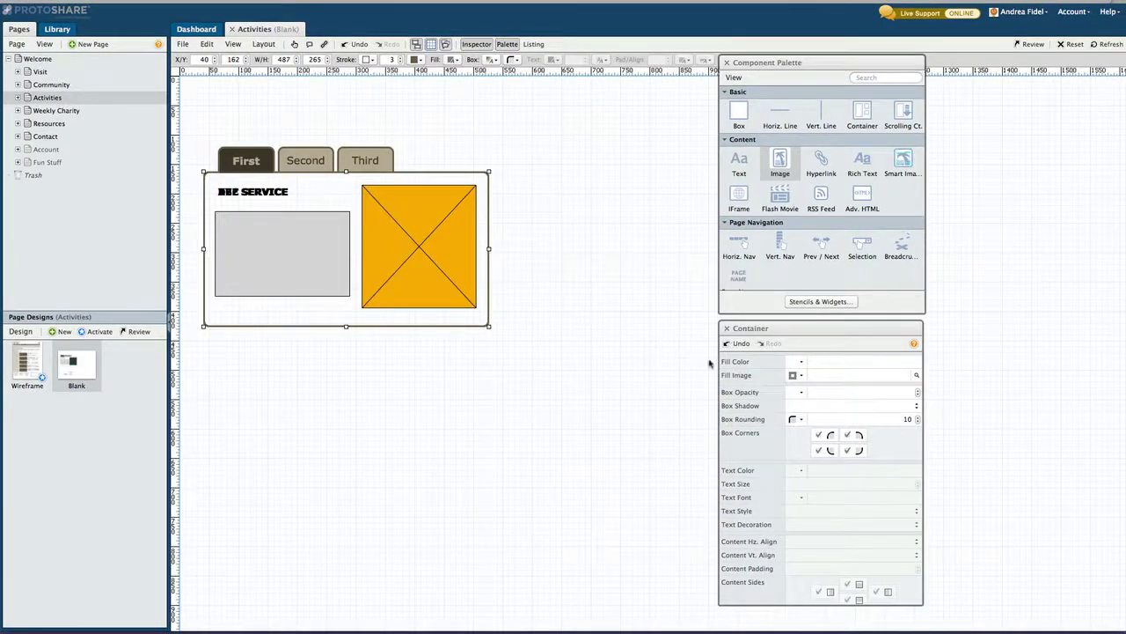
Make the XYZ SERVICE container visible only when the Offerings state is Third.
scroll(764, 368, "up", 5)
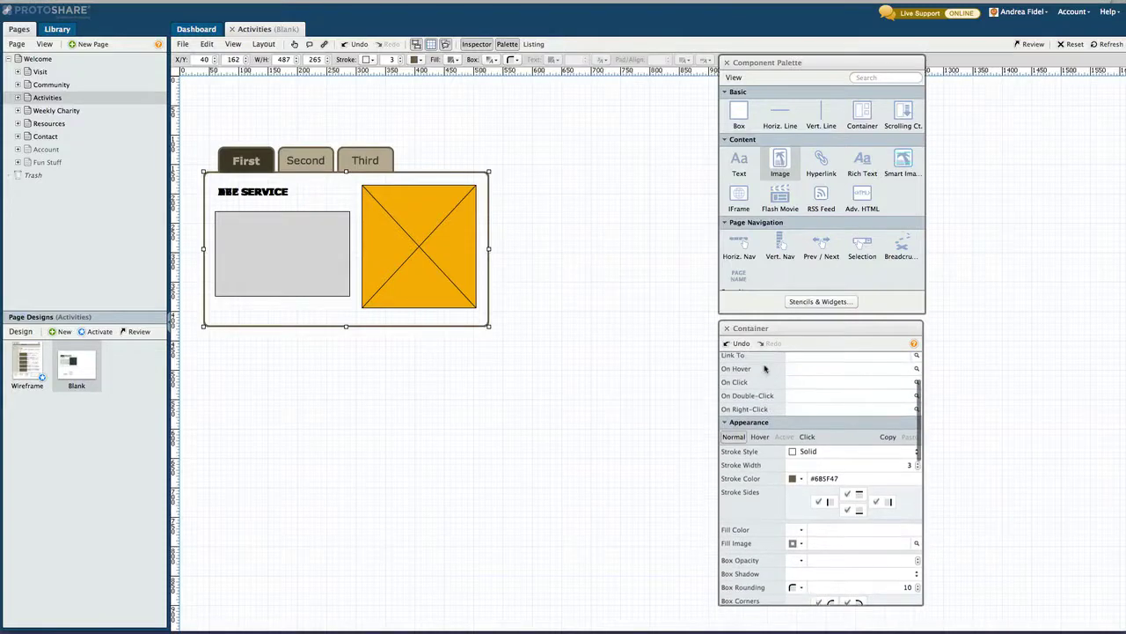
scroll(766, 369, "up", 3)
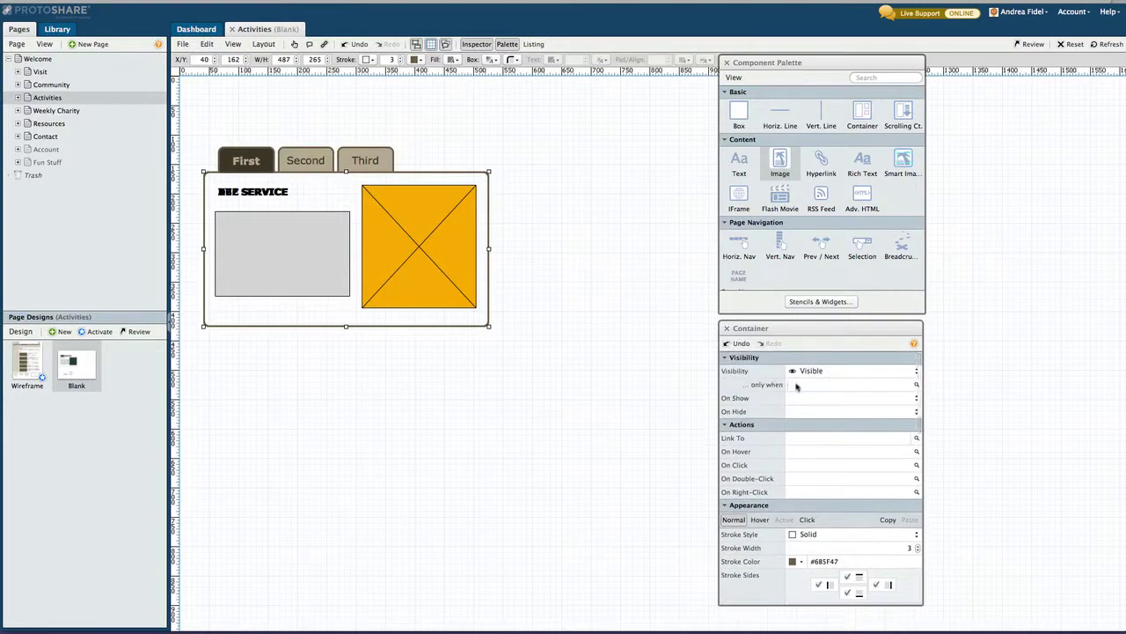
left_click(815, 384)
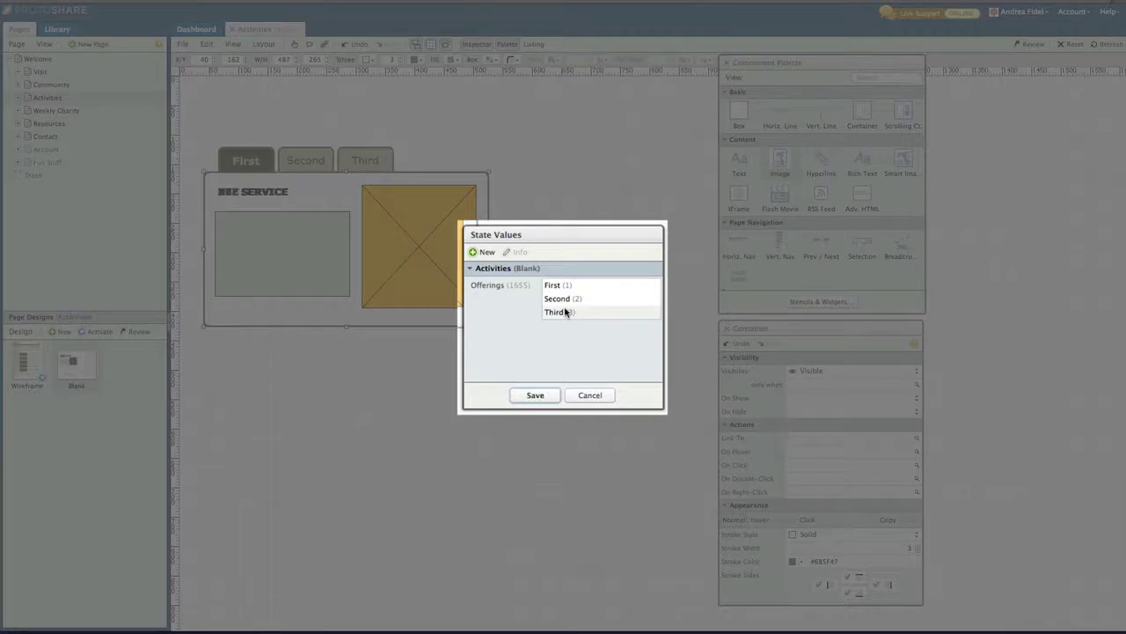
left_click(565, 313)
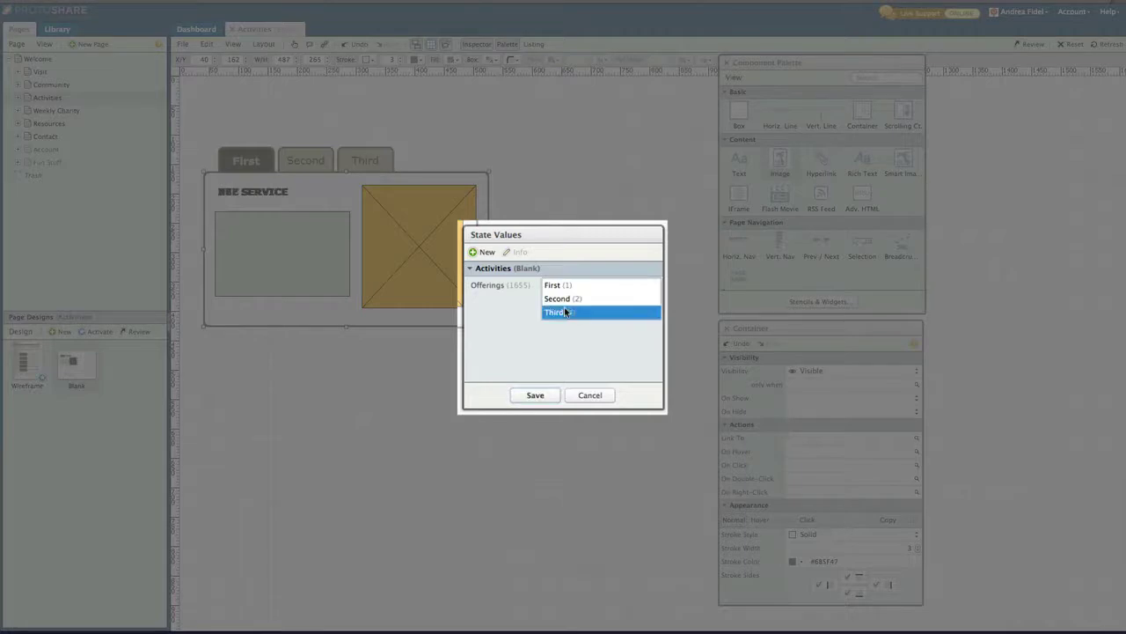
left_click(535, 396)
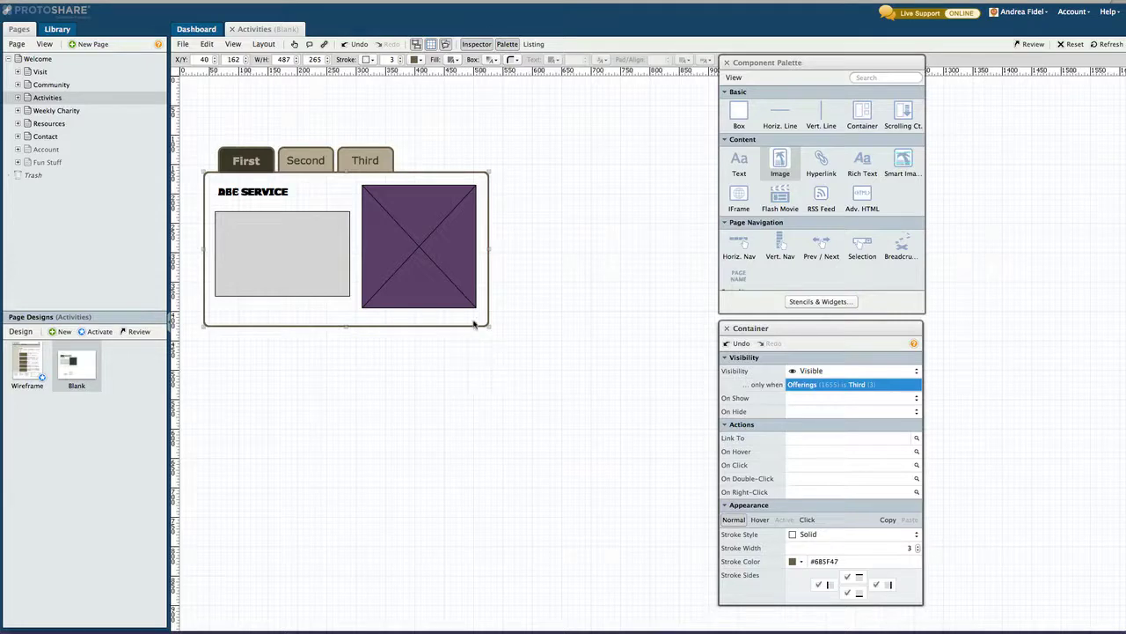
Make the DEF SERVICE container visible only when the Offerings state is Second.
left_click(474, 325)
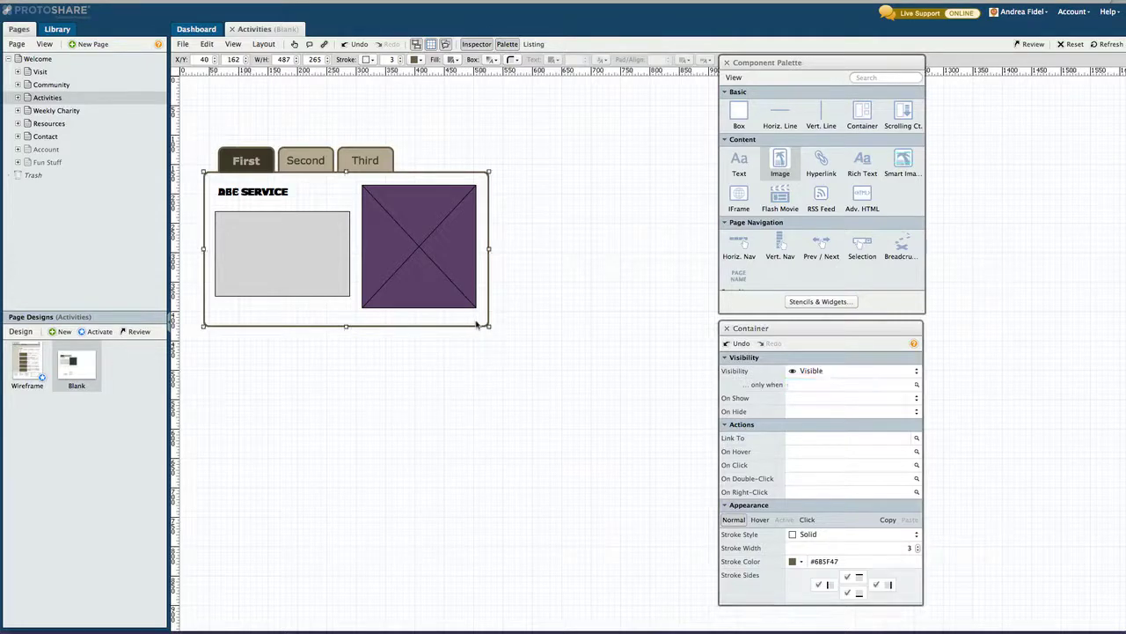
left_click(804, 387)
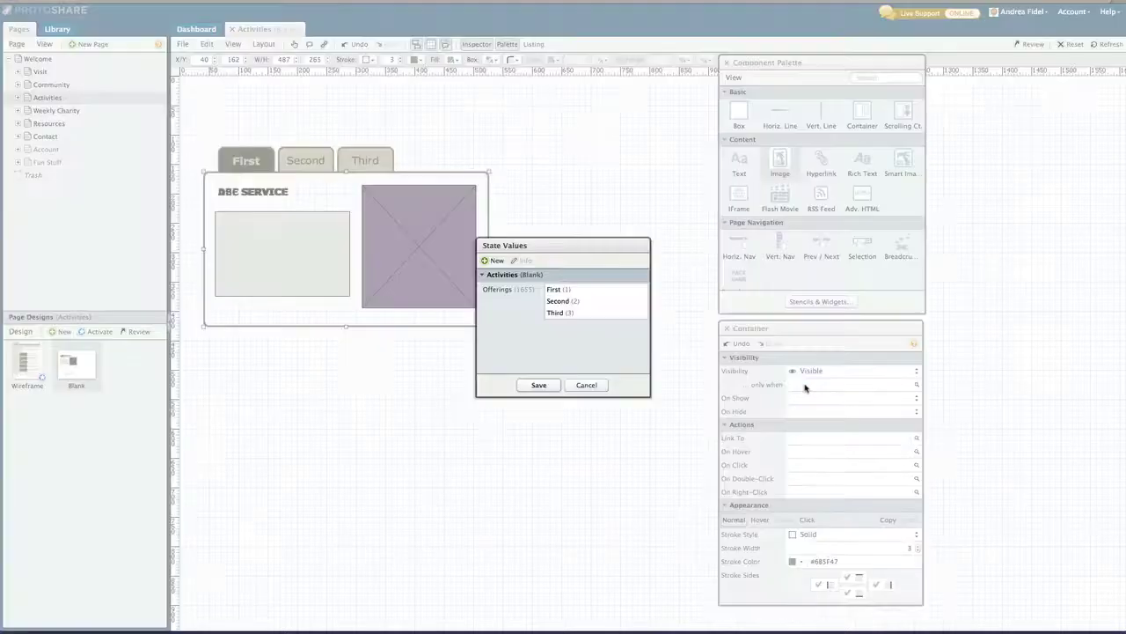
left_click(577, 302)
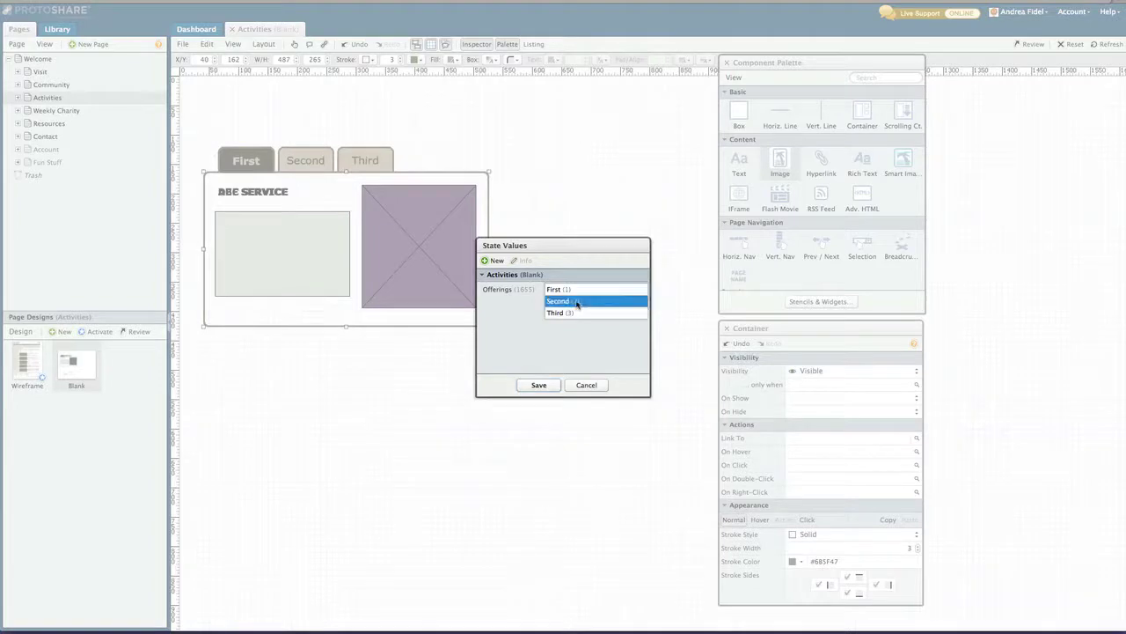
left_click(537, 385)
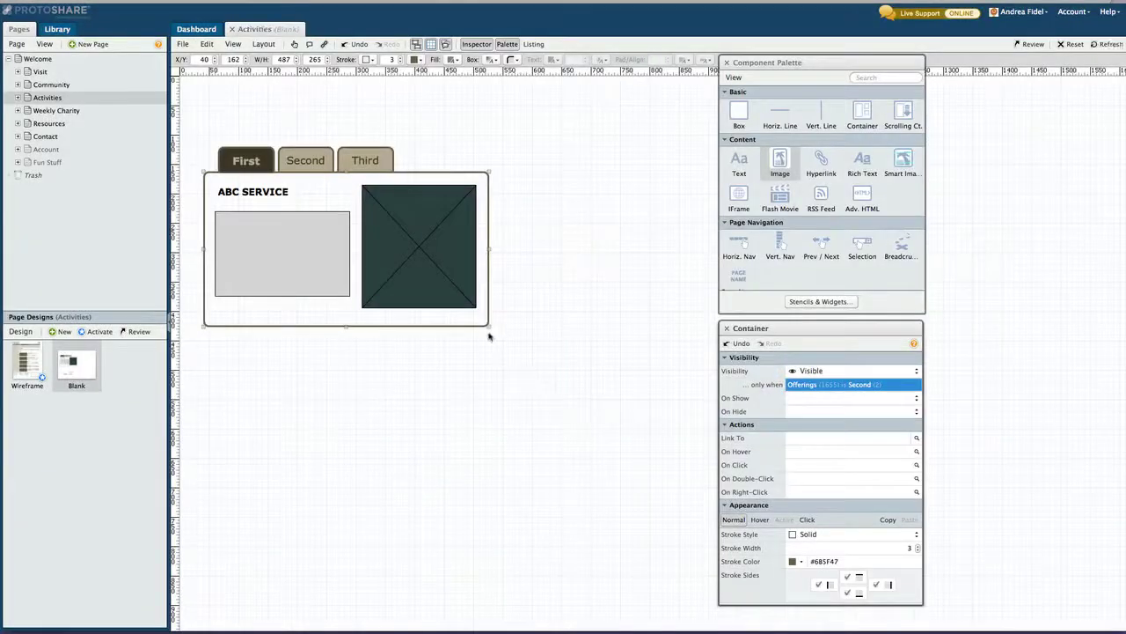
Make the ABC SERVICE container visible only when the Offerings state is First.
left_click(800, 385)
left_click(563, 292)
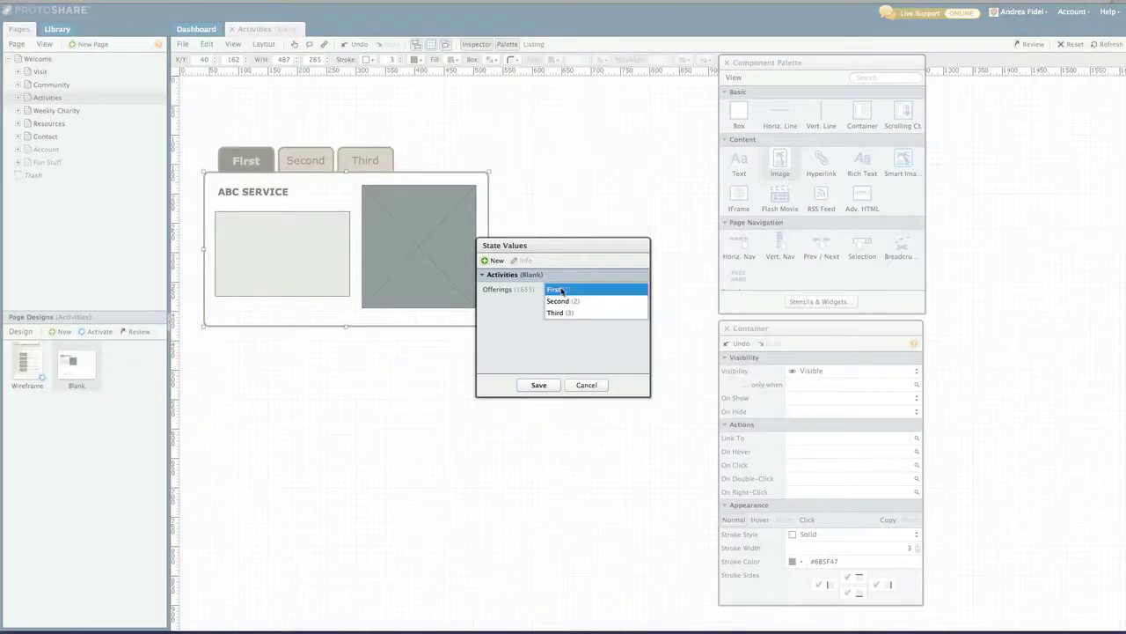
left_click(537, 386)
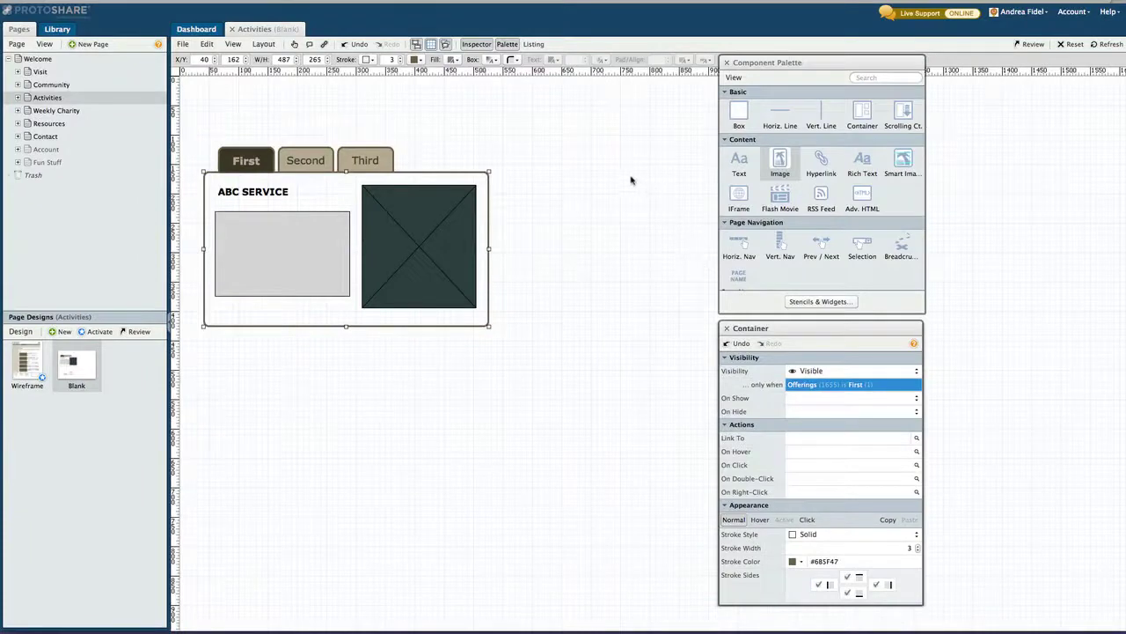
Show the component listing and try out the First, Second and Third tabs in test mode.
left_click(533, 45)
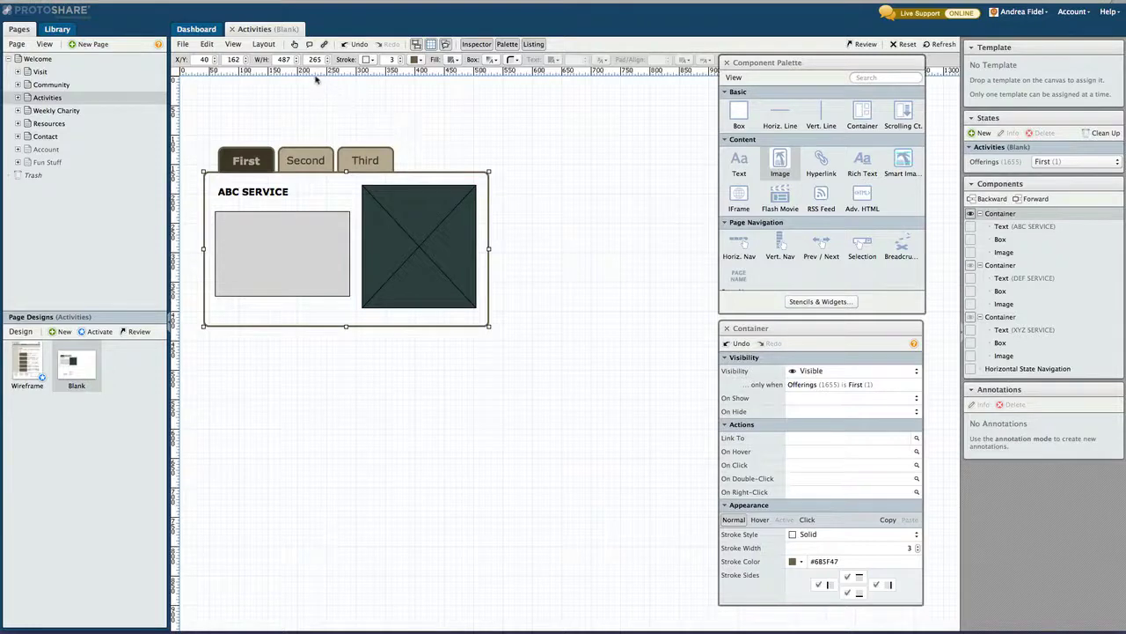
left_click(294, 44)
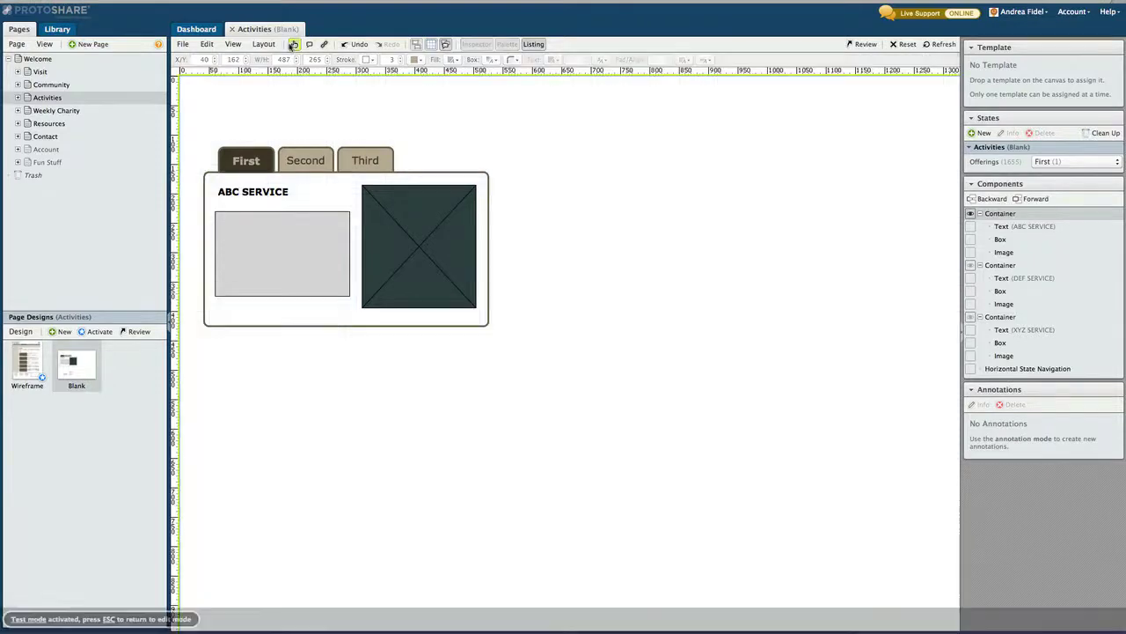
left_click(307, 159)
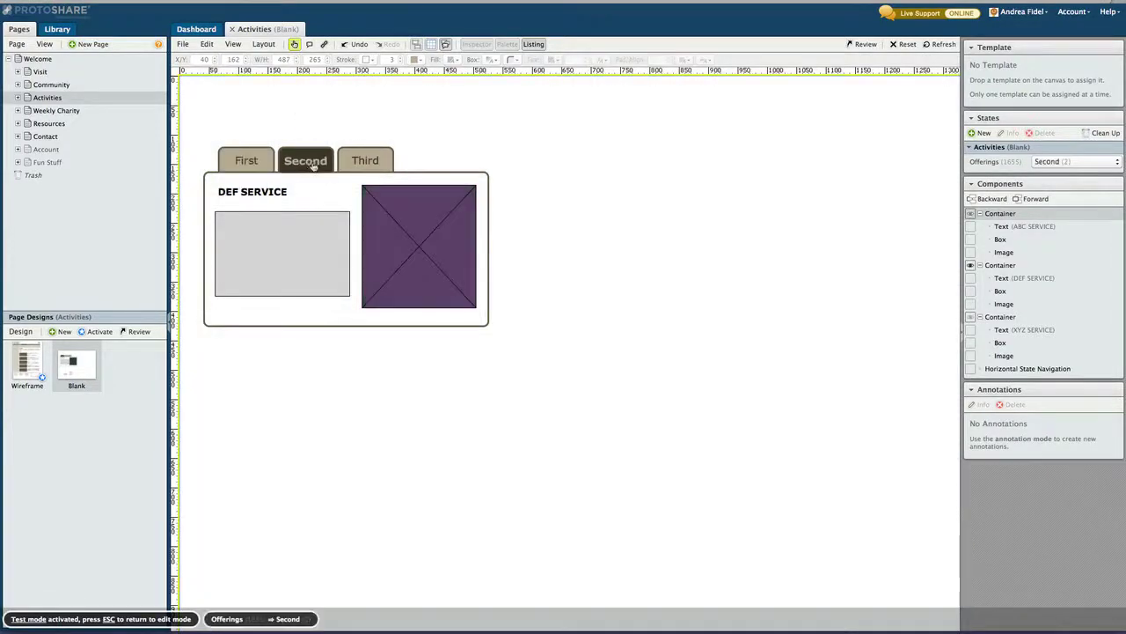
left_click(359, 166)
left_click(247, 161)
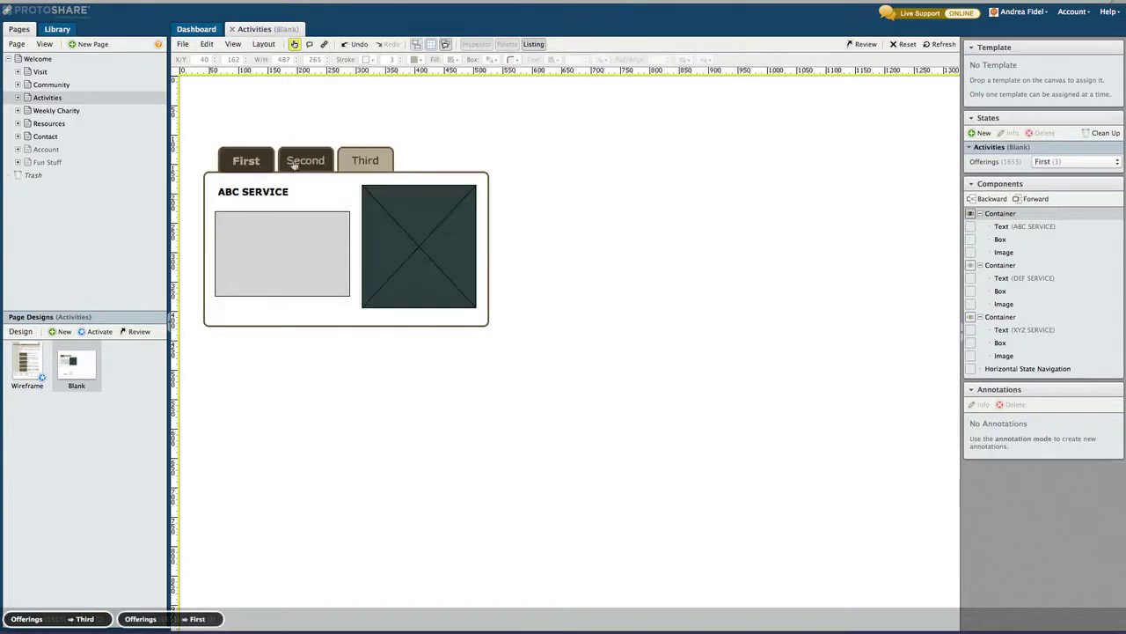
left_click(360, 164)
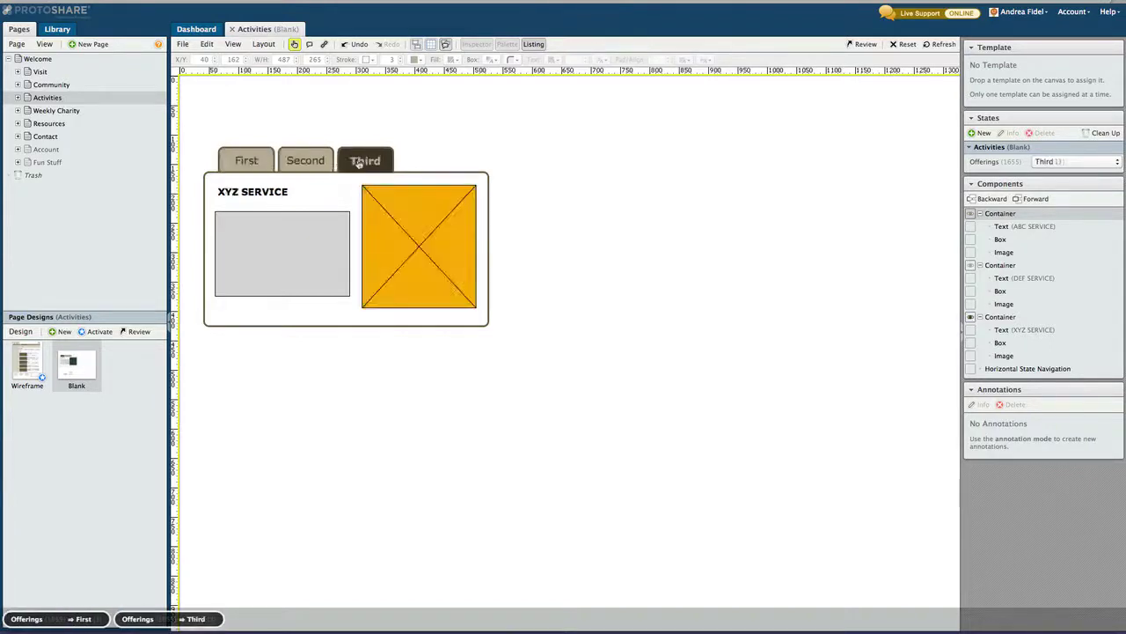
left_click(309, 164)
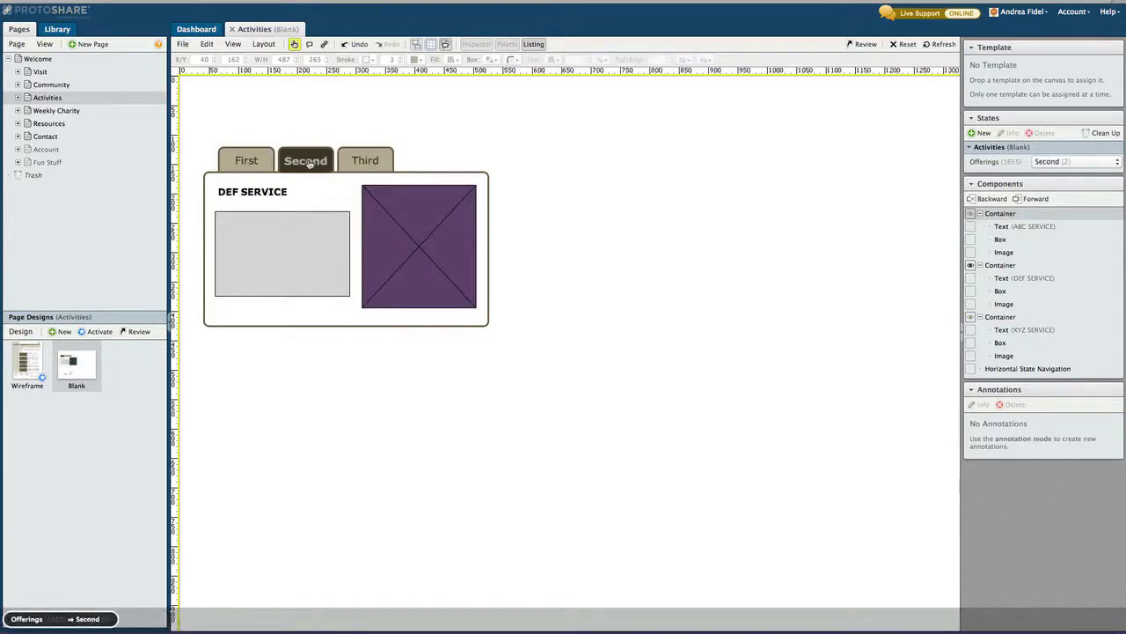